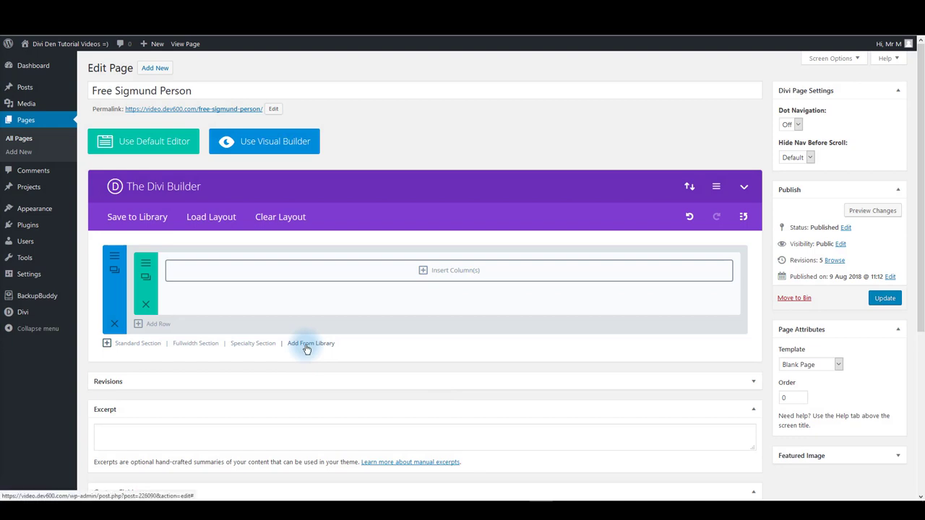
Step: Save the Free Person Module – Sigmund premade section from Divi Den on Demand to the Divi Library
left_click(307, 347)
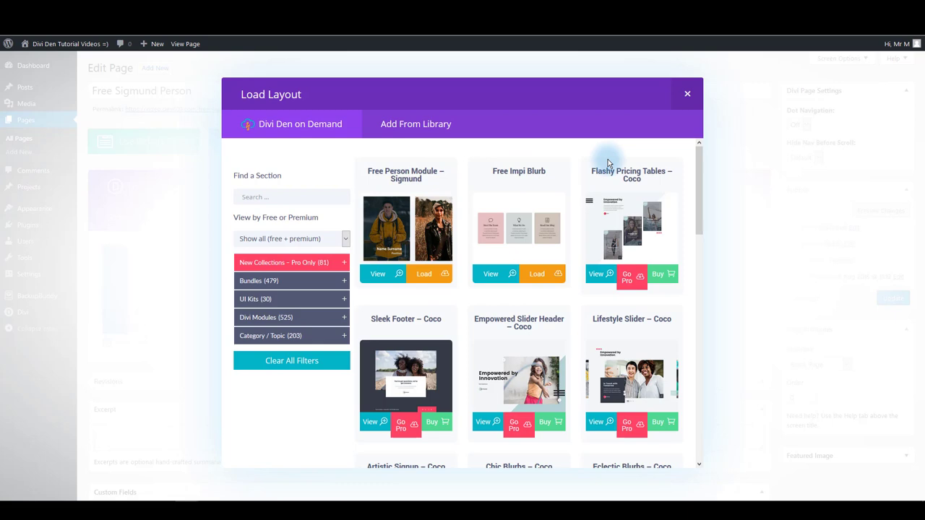
left_click(273, 197)
left_click(441, 153)
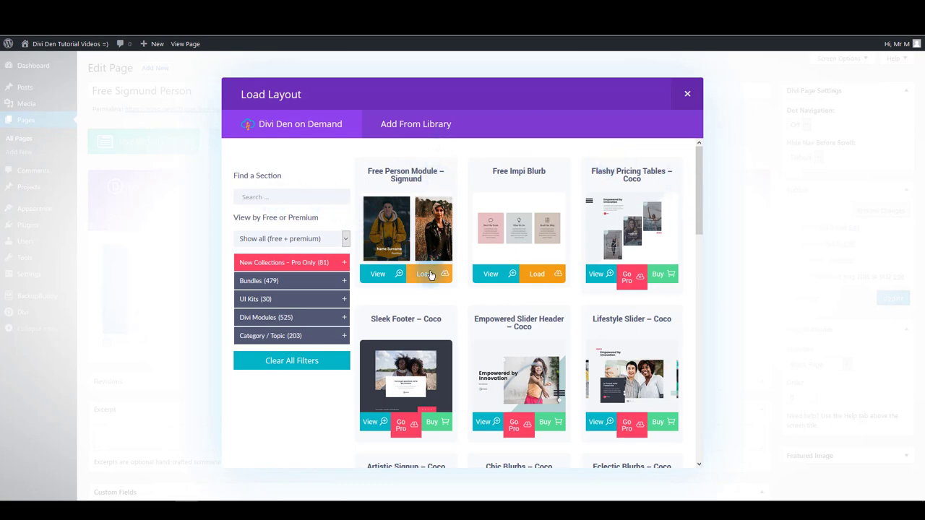
left_click(431, 274)
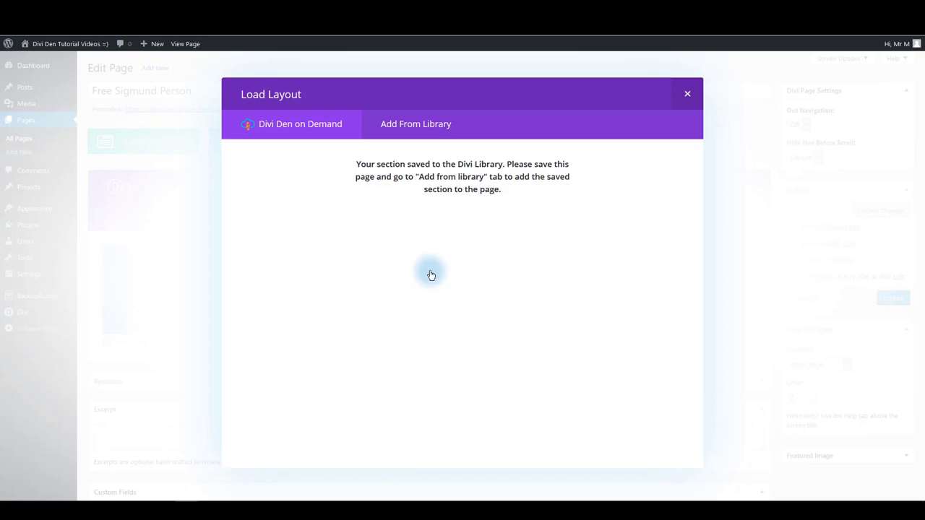
Step: Update the page, then load the saved Free Person Module - Sigmund layout from the Divi Library
left_click(686, 94)
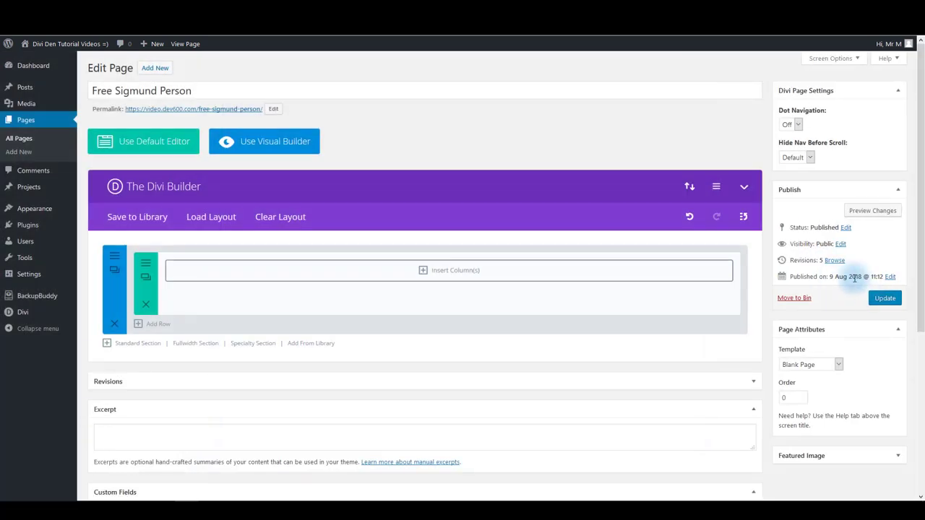
left_click(873, 298)
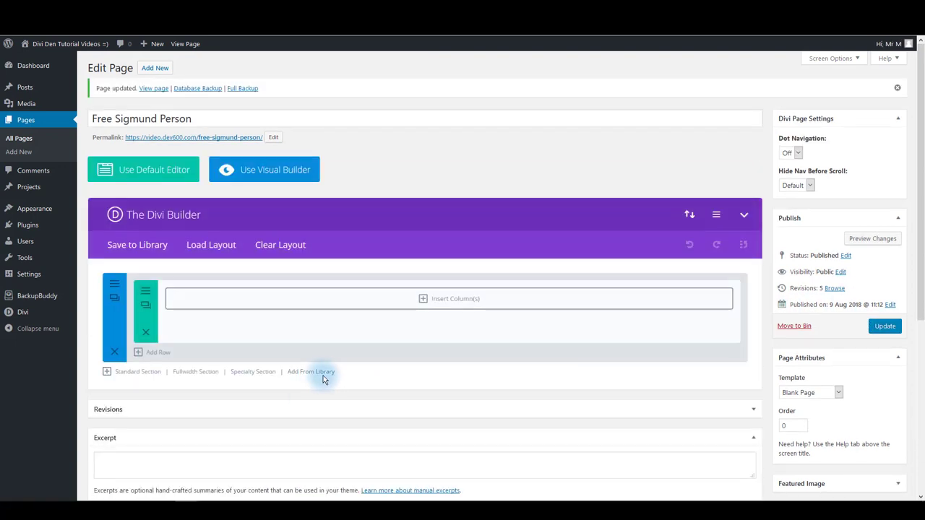
left_click(314, 373)
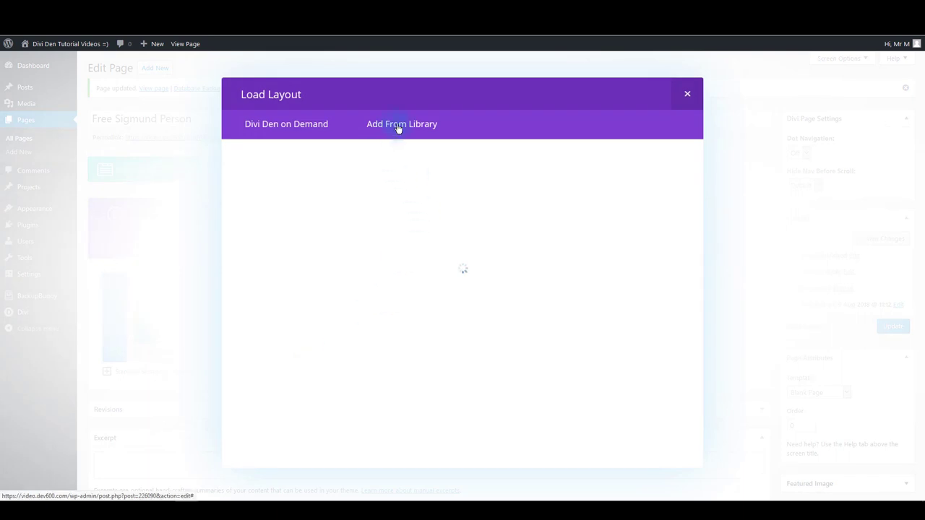
left_click(397, 127)
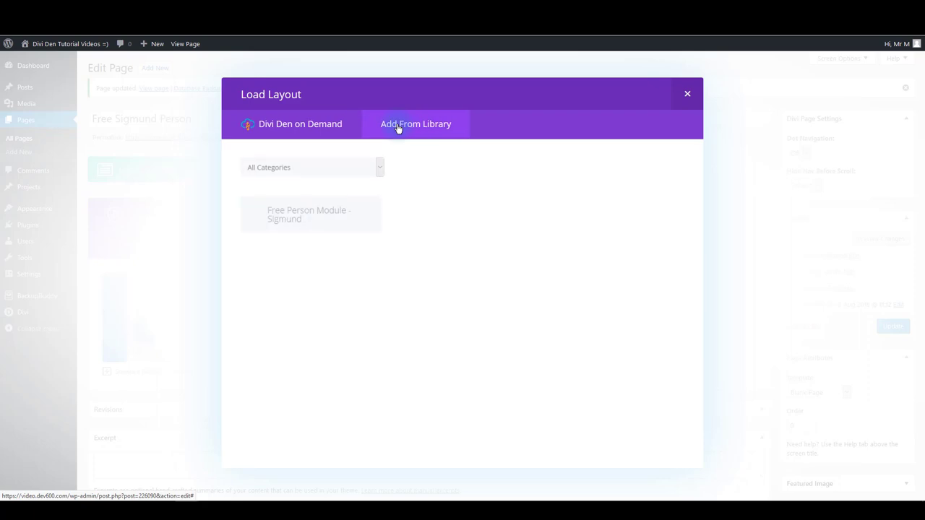
left_click(296, 219)
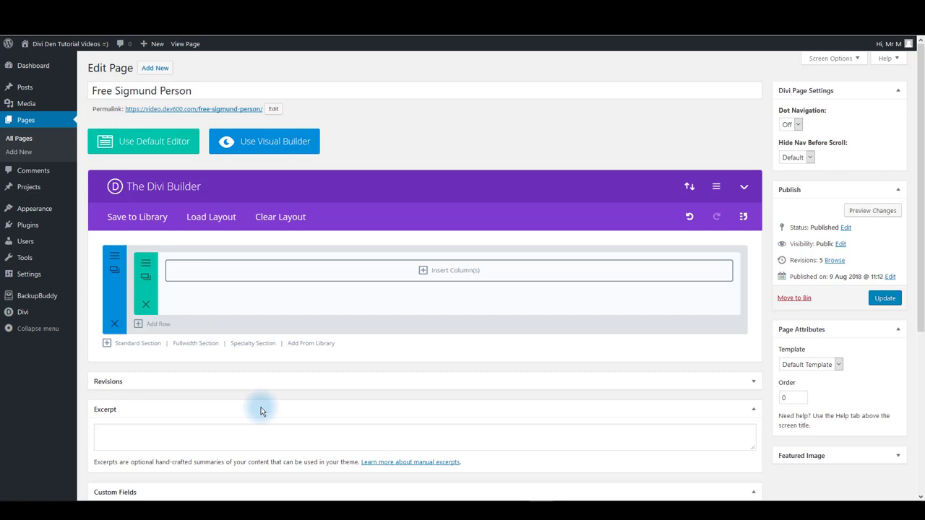
Step: Add a standard section with a 1/2+1/2 row and a 4×1/4 row, deleting the old section
left_click(133, 345)
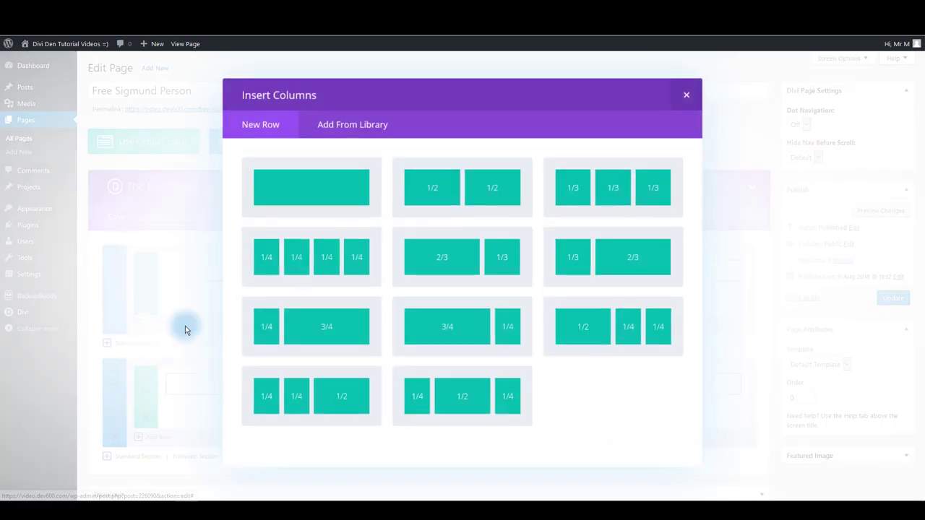
left_click(458, 207)
left_click(114, 323)
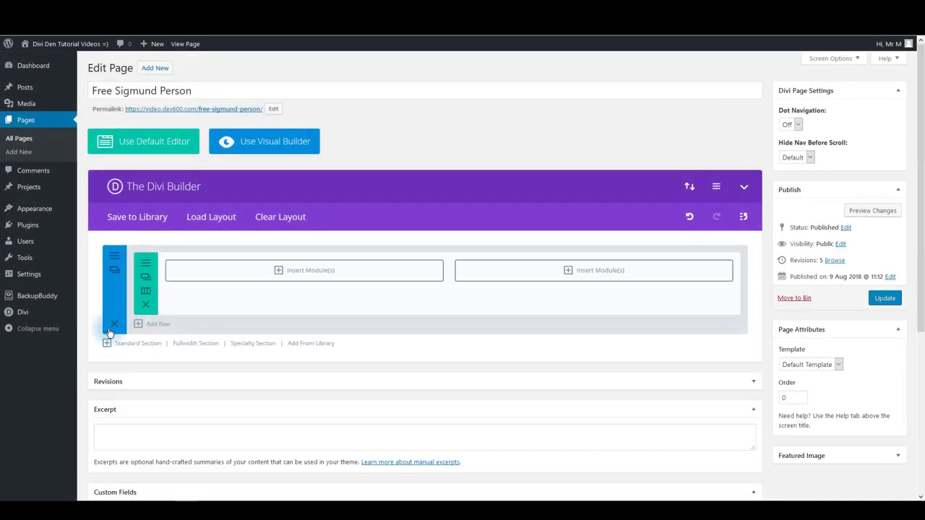
left_click(156, 325)
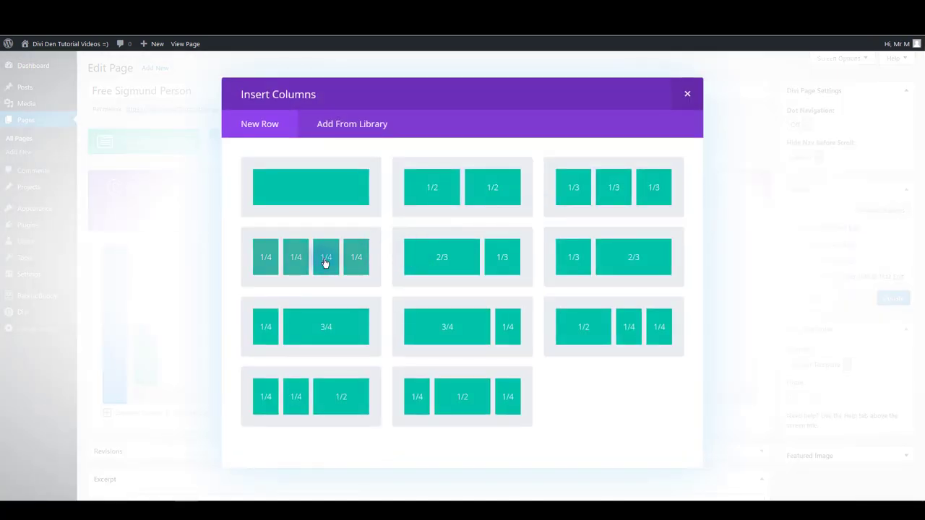
left_click(325, 263)
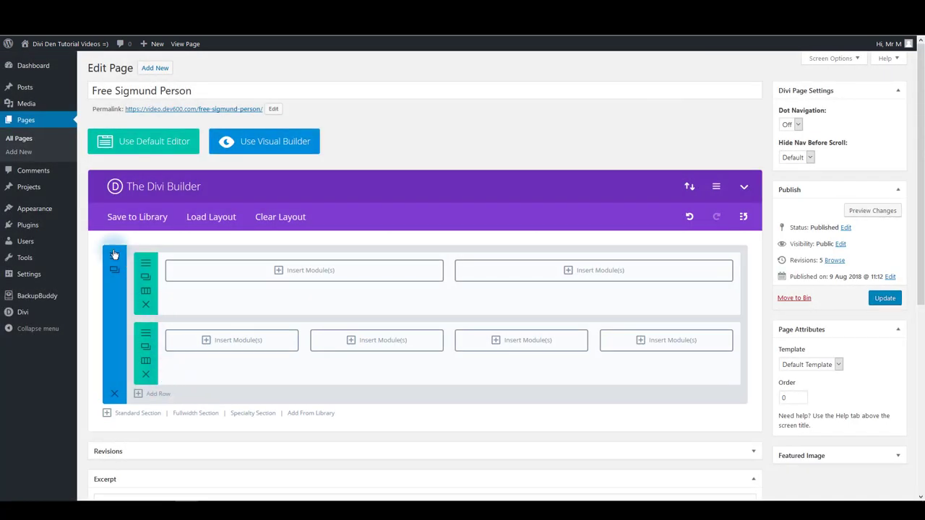
Step: Set the section's CSS class to free_sigmund_person and save the section
left_click(115, 258)
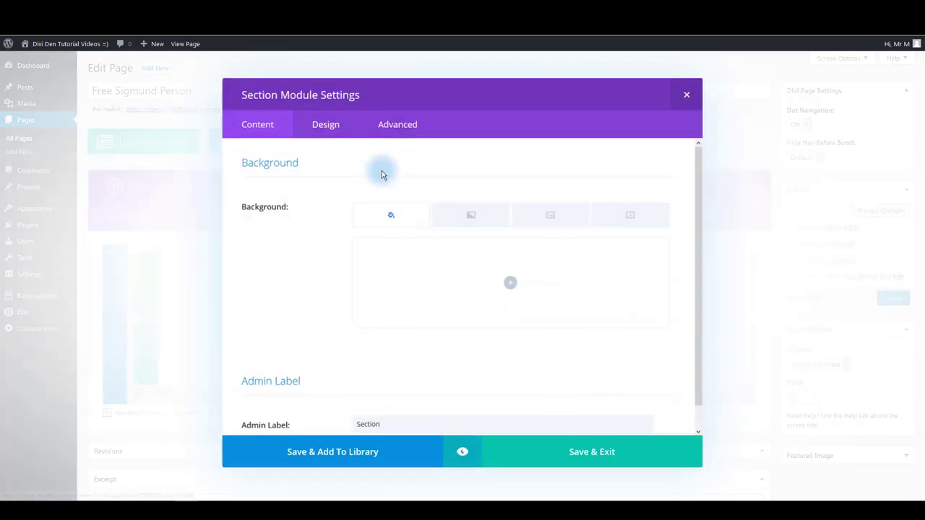
left_click(409, 133)
left_click(370, 244)
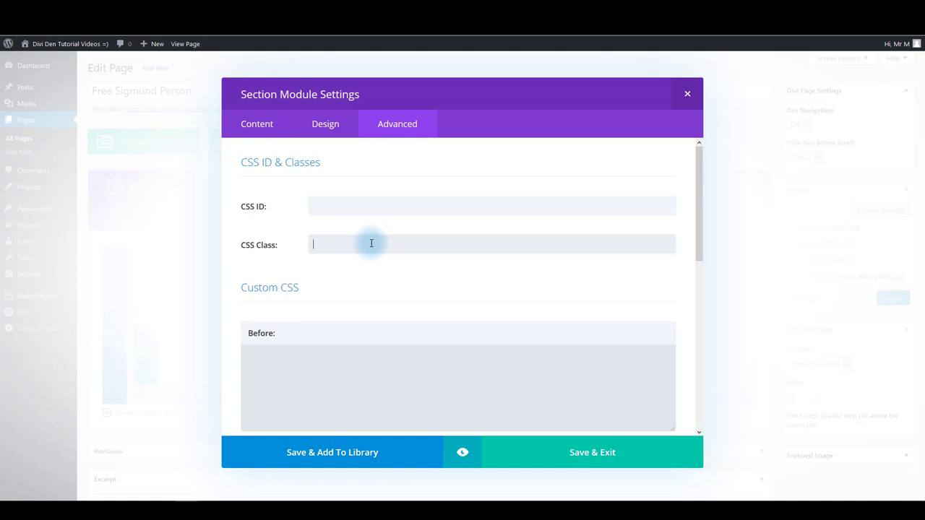
type("free_sigmund_person")
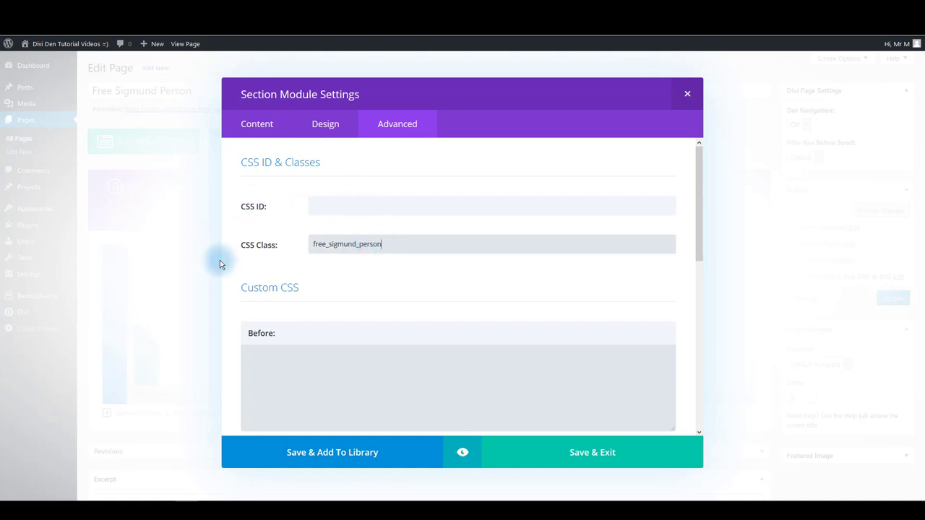
left_click(589, 453)
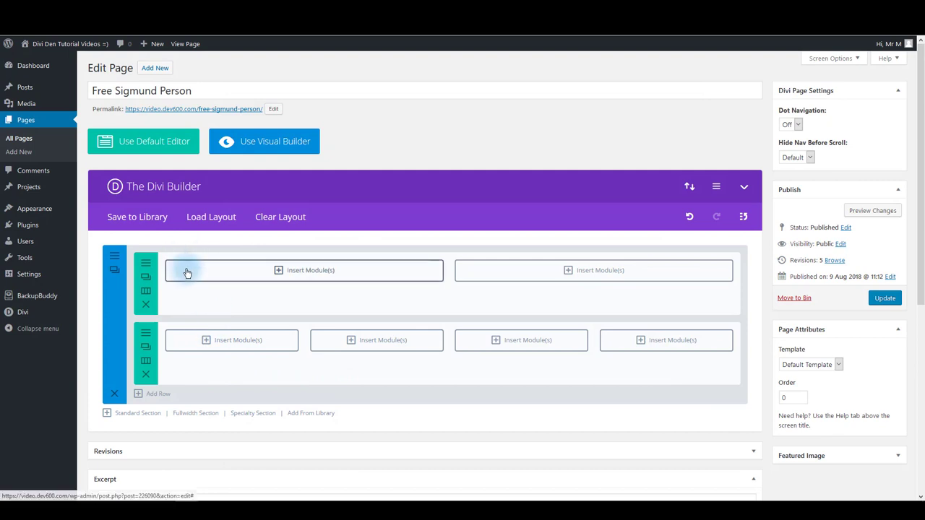
Step: Set the two-column row to 1175px custom width, 0px bottom padding and 0px column 2 top padding
left_click(146, 262)
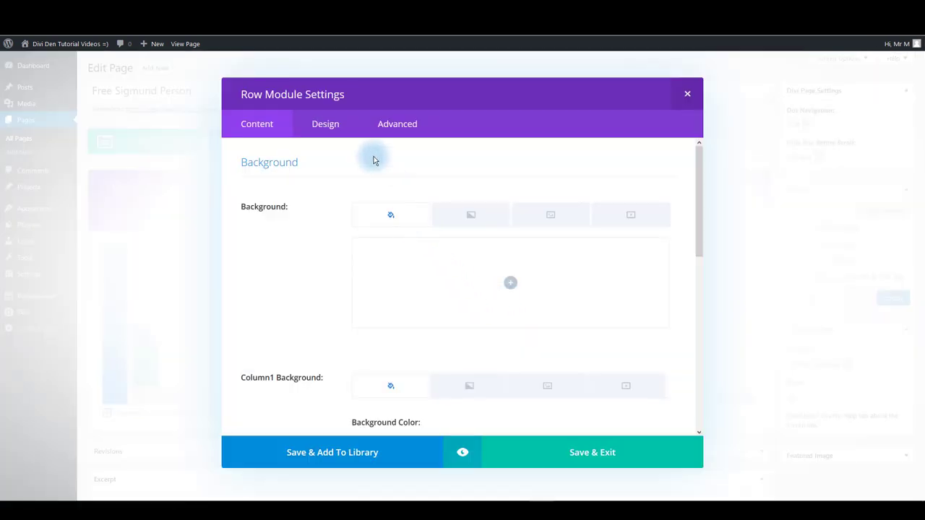
left_click(327, 124)
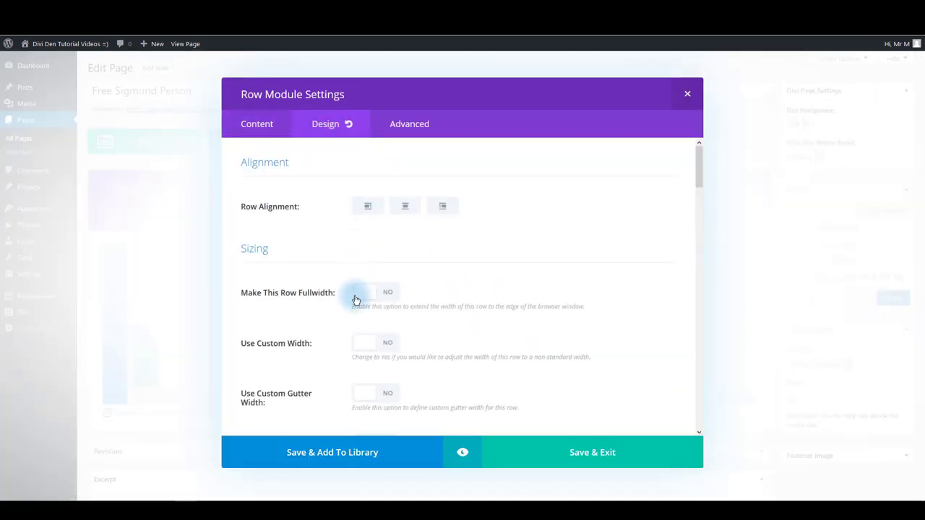
scroll(354, 296, "down", 2)
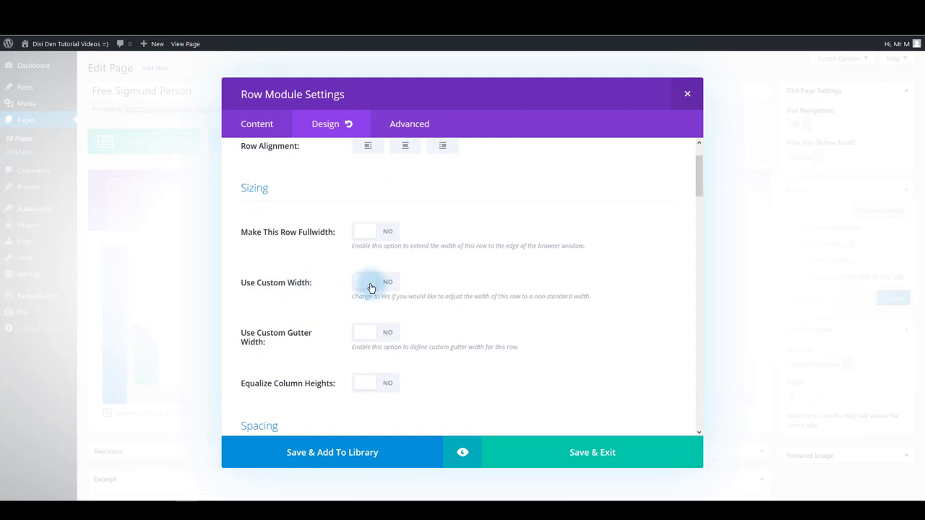
left_click(369, 288)
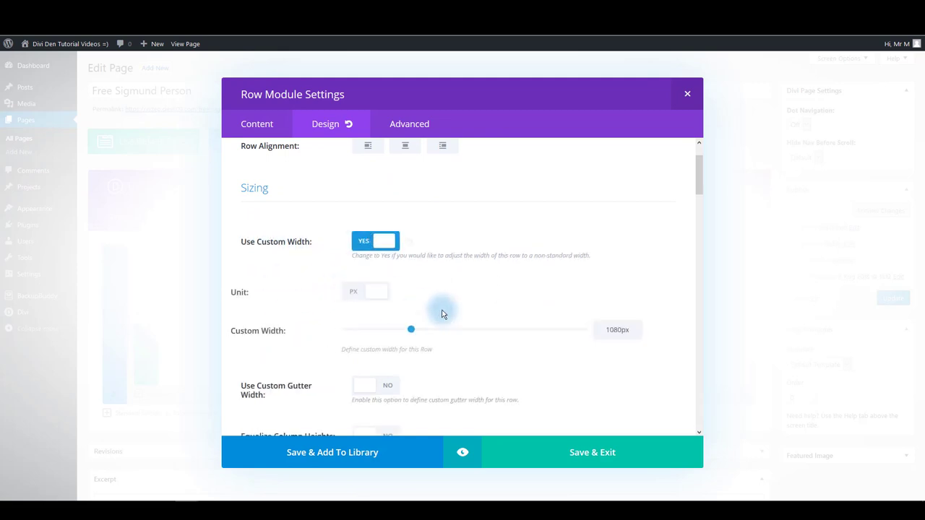
double_click(624, 330)
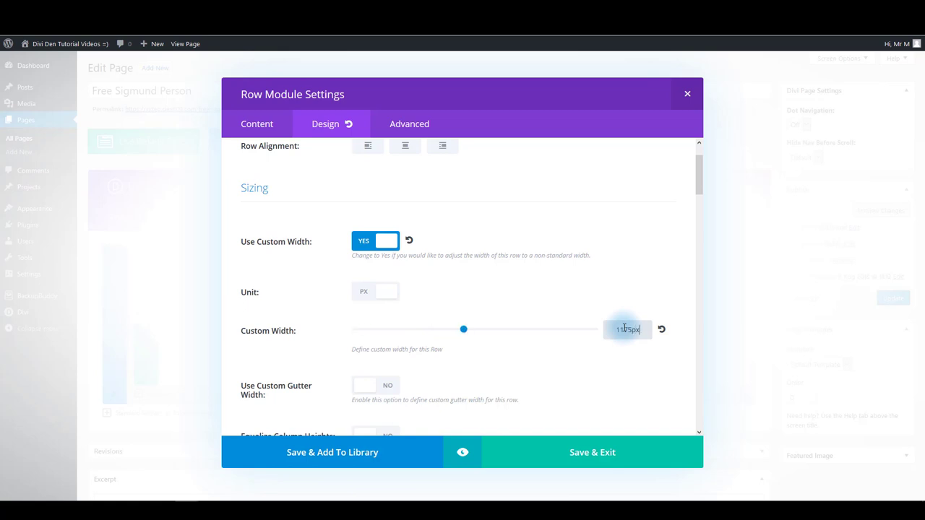
scroll(624, 330, "down", 6)
scroll(607, 307, "up", 2)
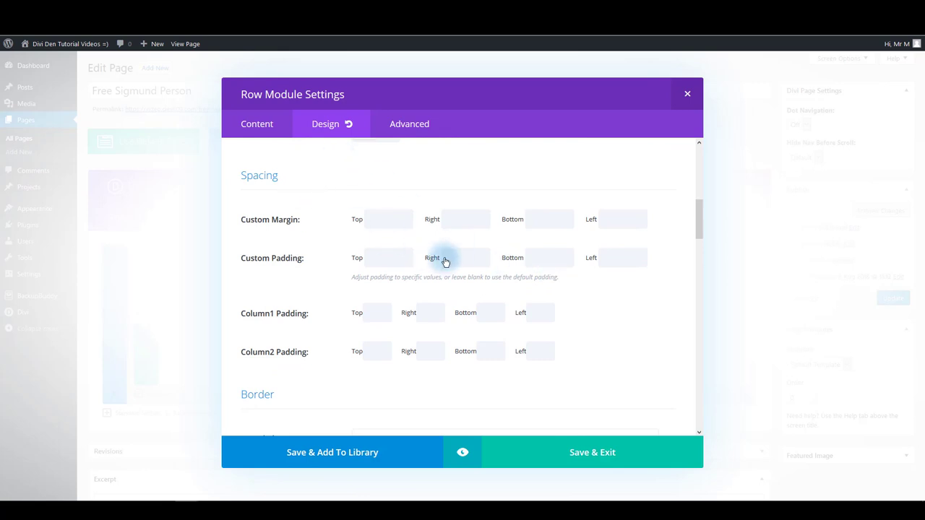
left_click(555, 263)
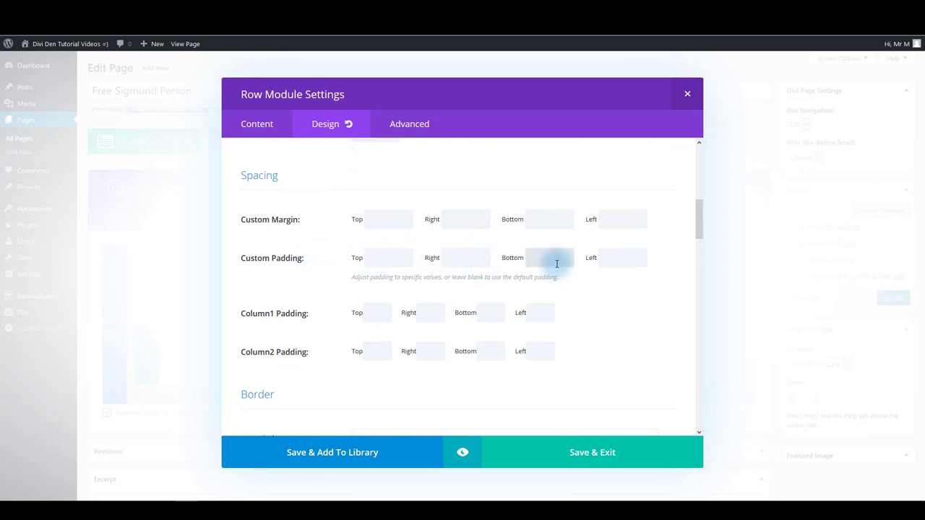
type("0px")
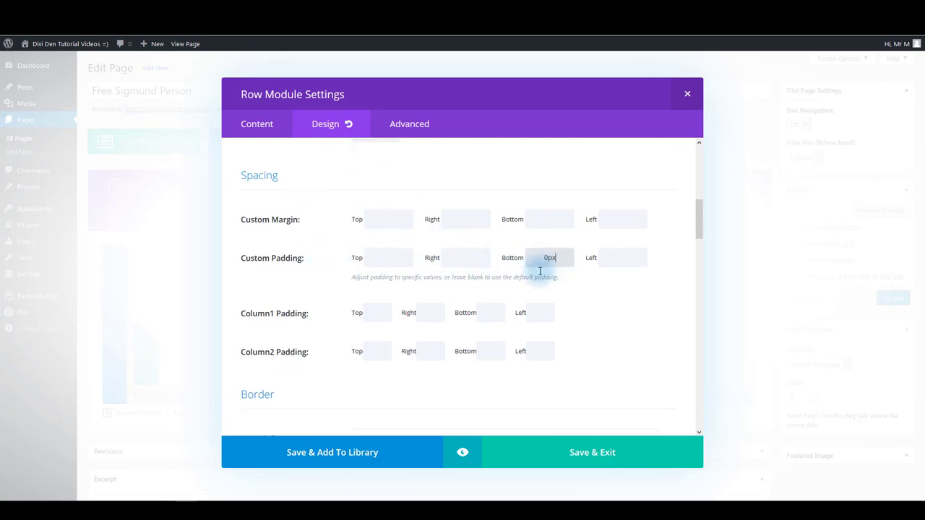
left_click(377, 352)
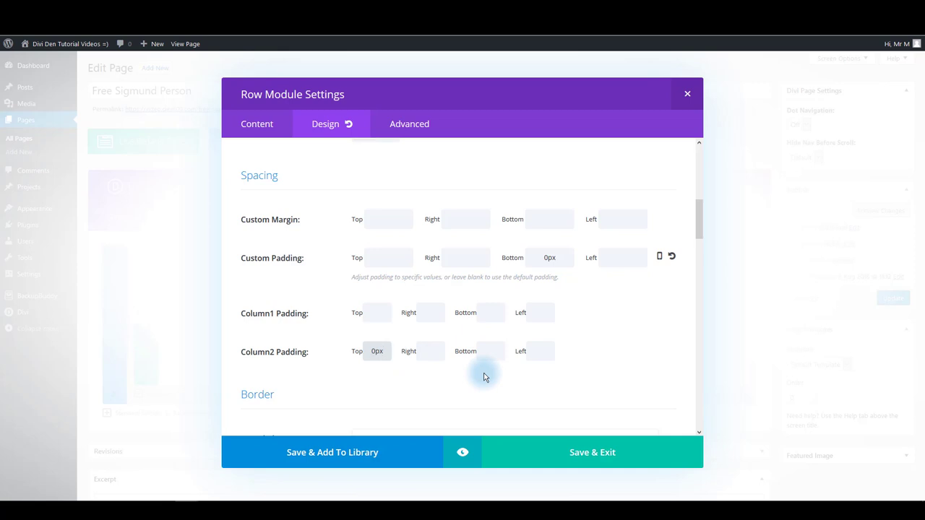
scroll(395, 332, "up", 3)
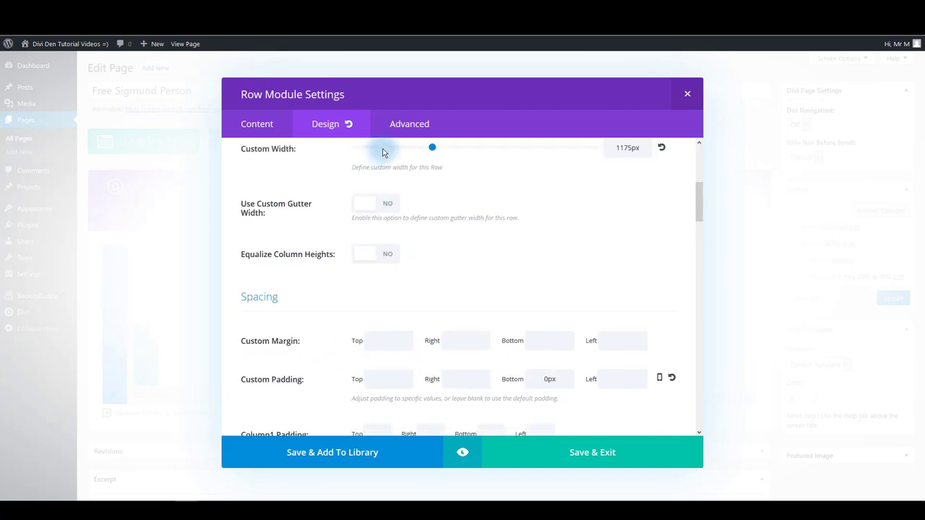
Step: Add 'margin-bottom: 0 !important;' to column 1's Main Element custom CSS
left_click(414, 127)
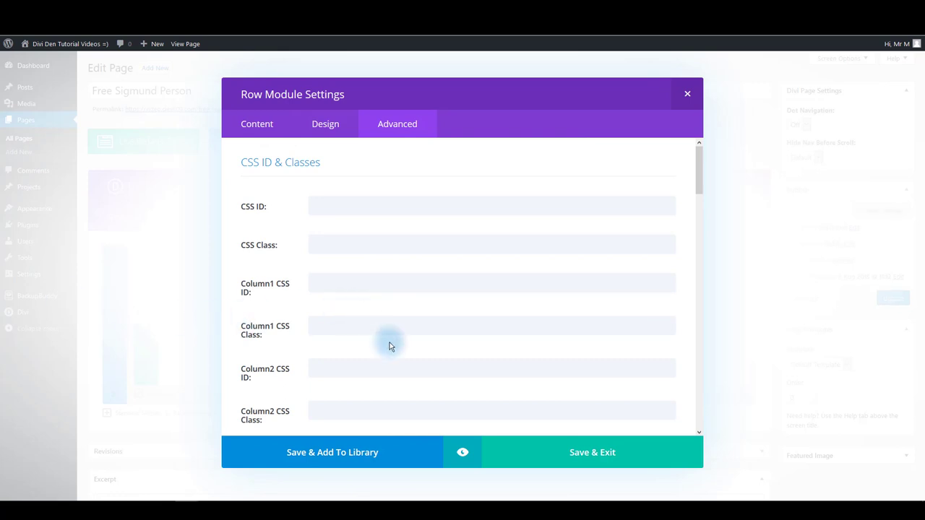
scroll(441, 320, "down", 10)
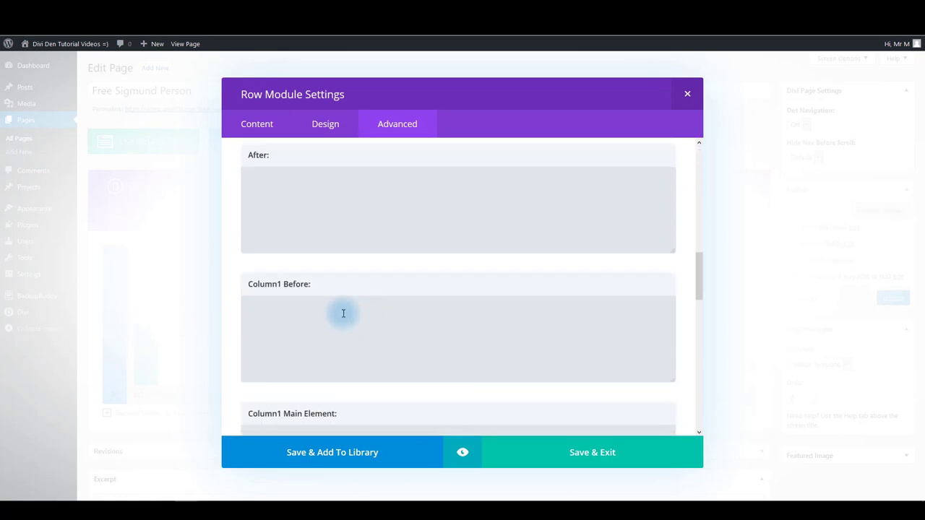
left_click(326, 263)
type("margin-bottom: 0 !important;")
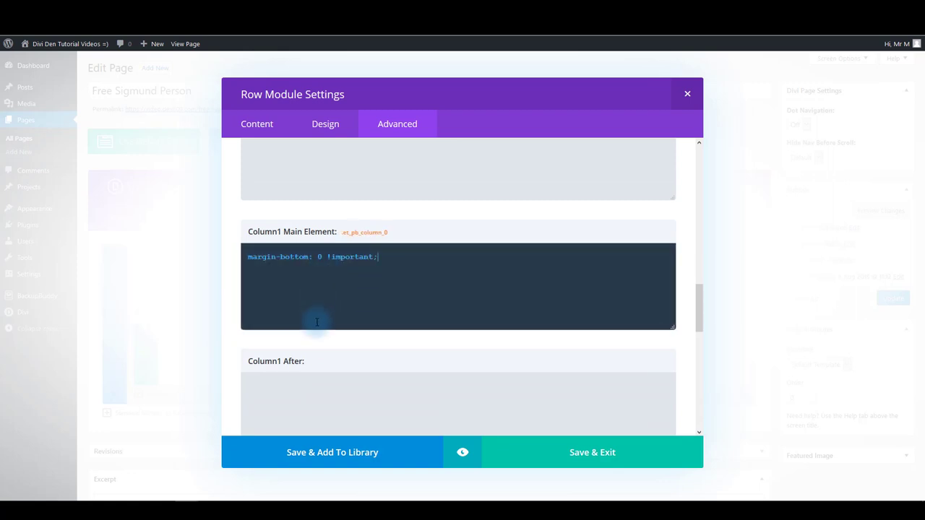
Step: Add the same 'margin-bottom: 0 !important;' rule to column 2's Main Element, then save the row
scroll(315, 318, "down", 4)
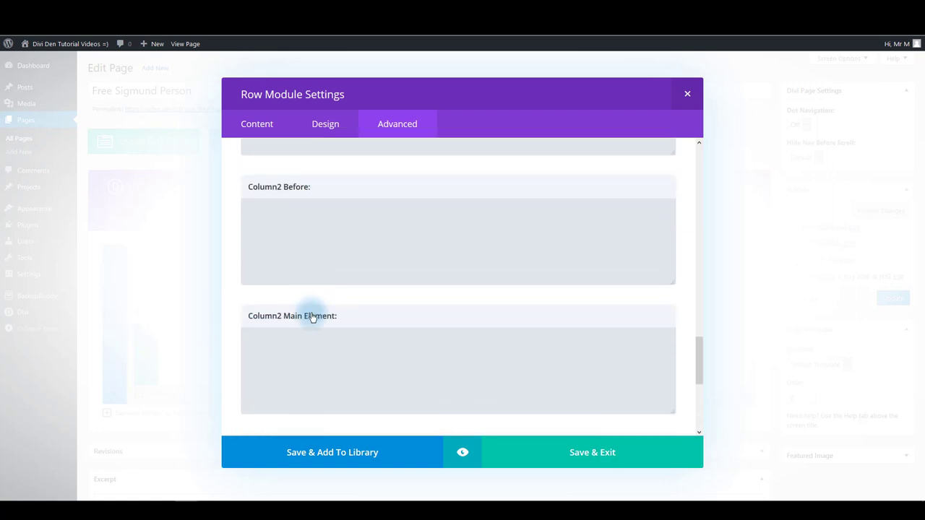
scroll(313, 318, "down", 1)
left_click(309, 311)
type("margin-bottom: 0 !important;")
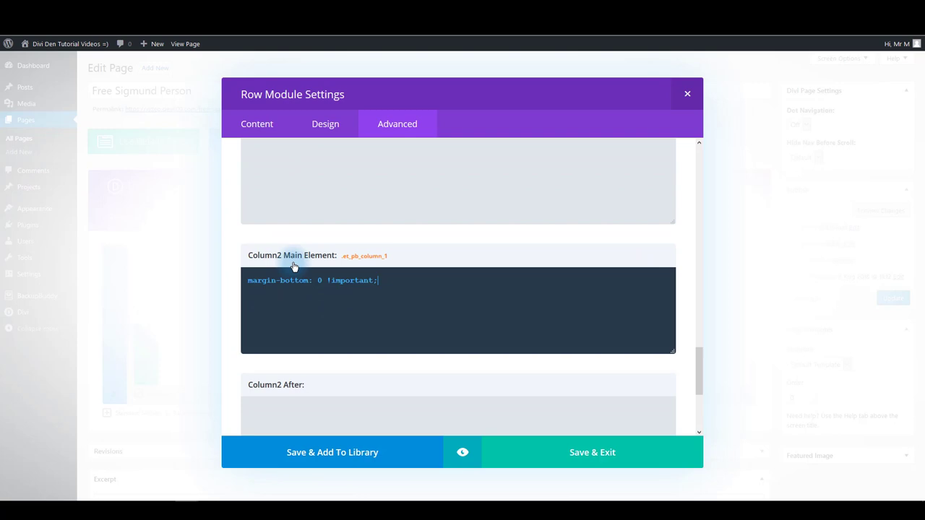
left_click_drag(378, 282, 255, 284)
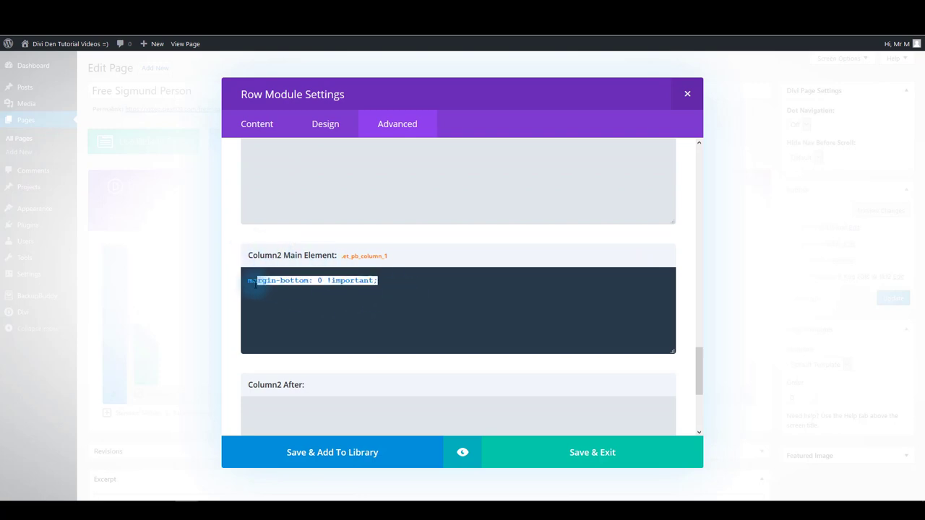
left_click(322, 376)
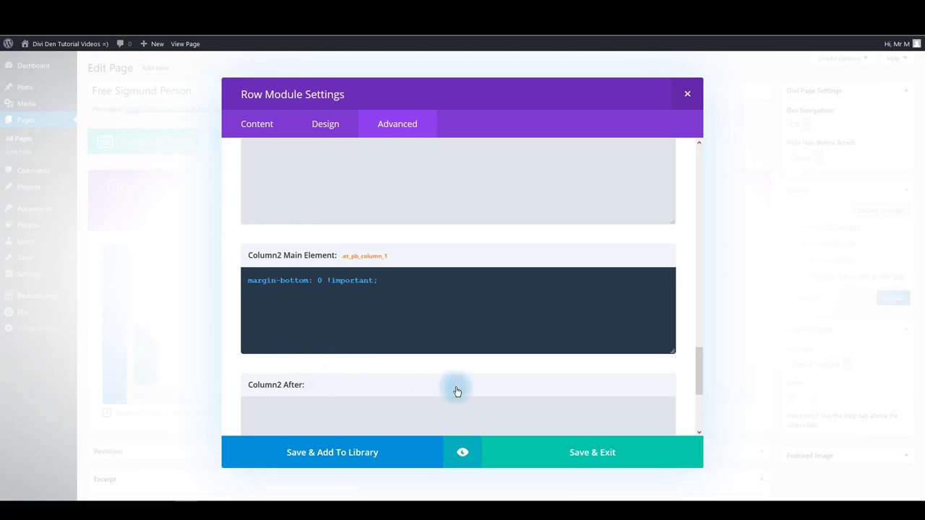
left_click(558, 459)
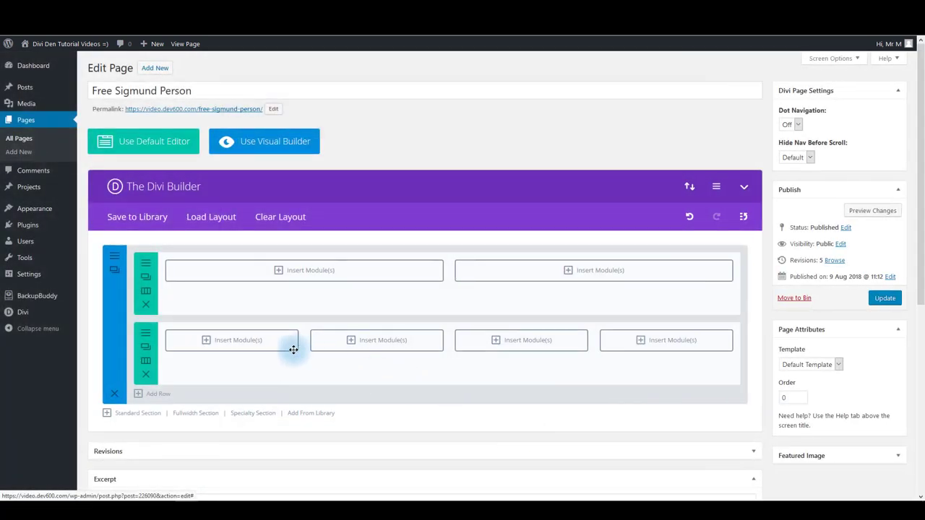
Step: Give the four-column row a 1175px custom width and a custom gutter width of 2
left_click(146, 335)
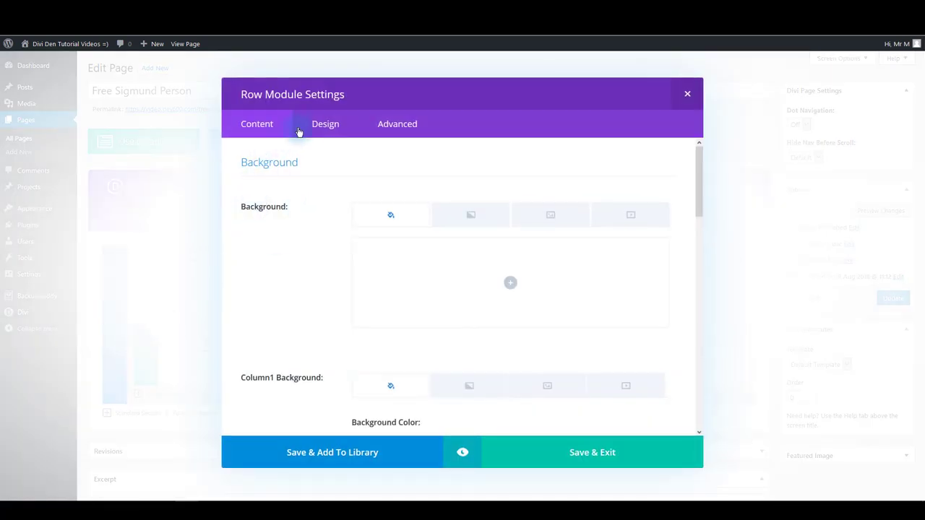
left_click(324, 124)
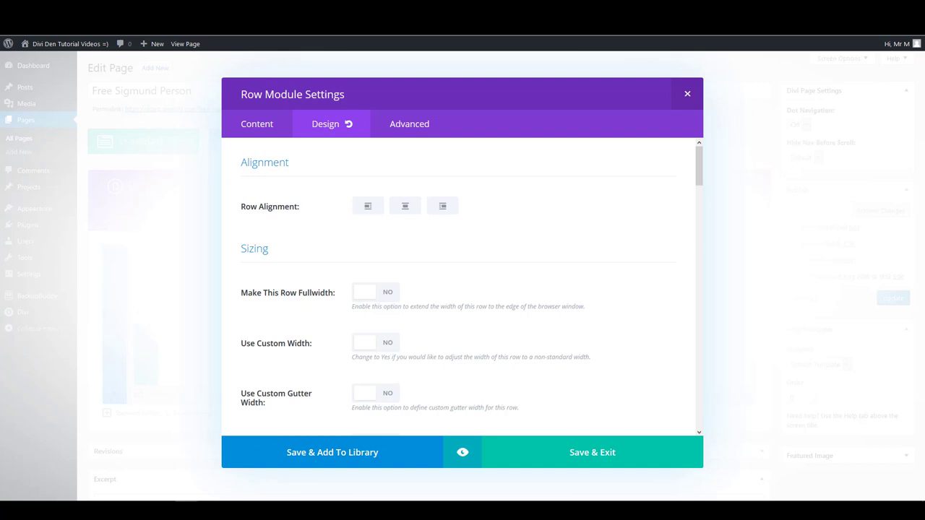
scroll(373, 318, "down", 1)
left_click(379, 287)
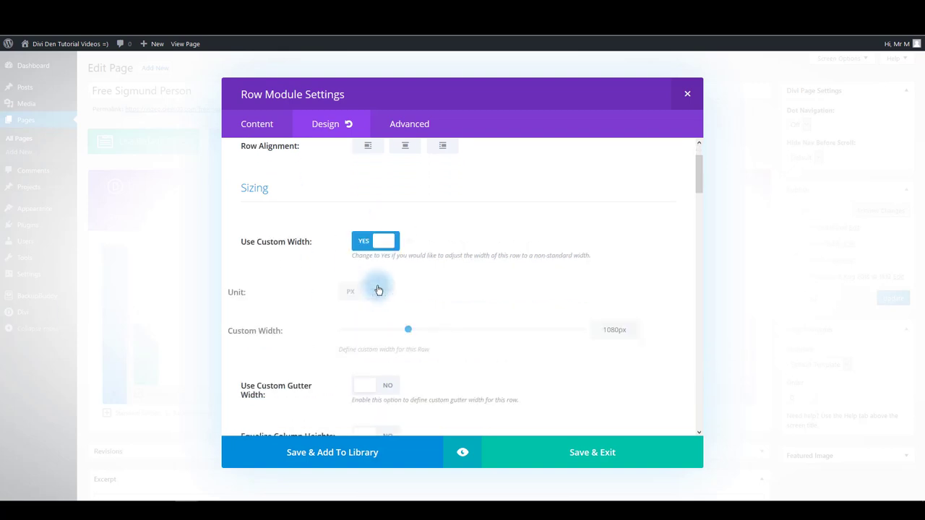
double_click(620, 330)
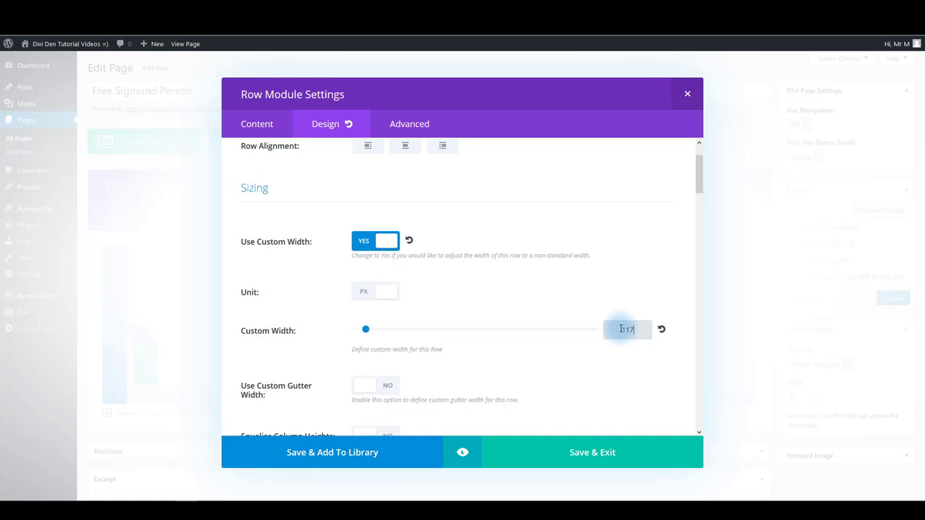
scroll(619, 303, "down", 2)
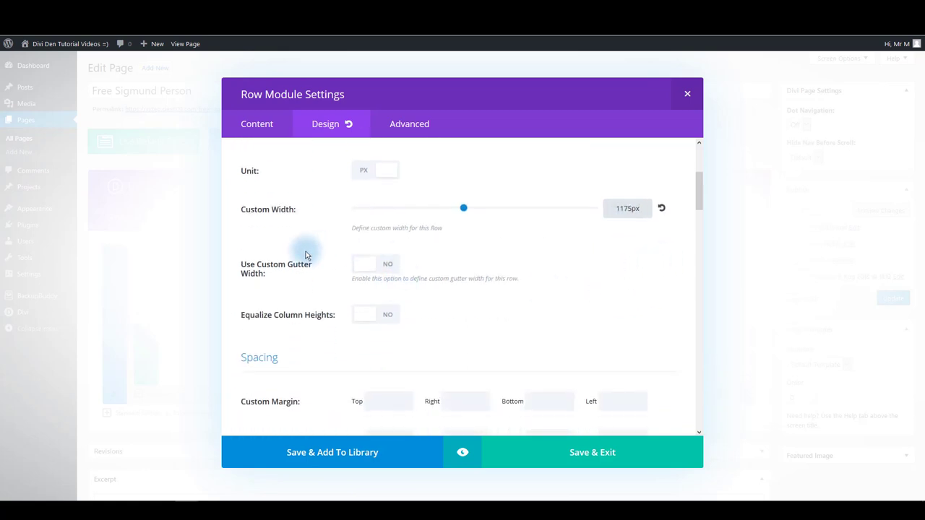
left_click(368, 271)
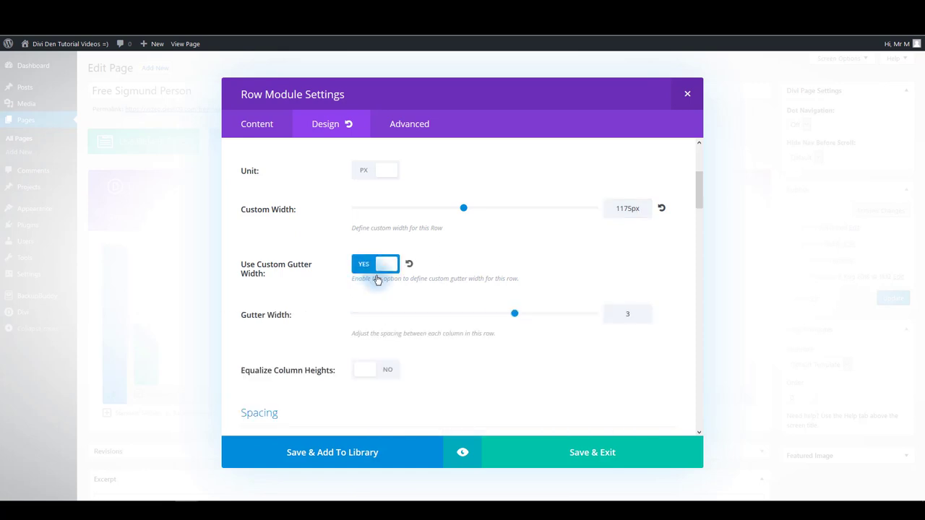
double_click(628, 314)
type("2")
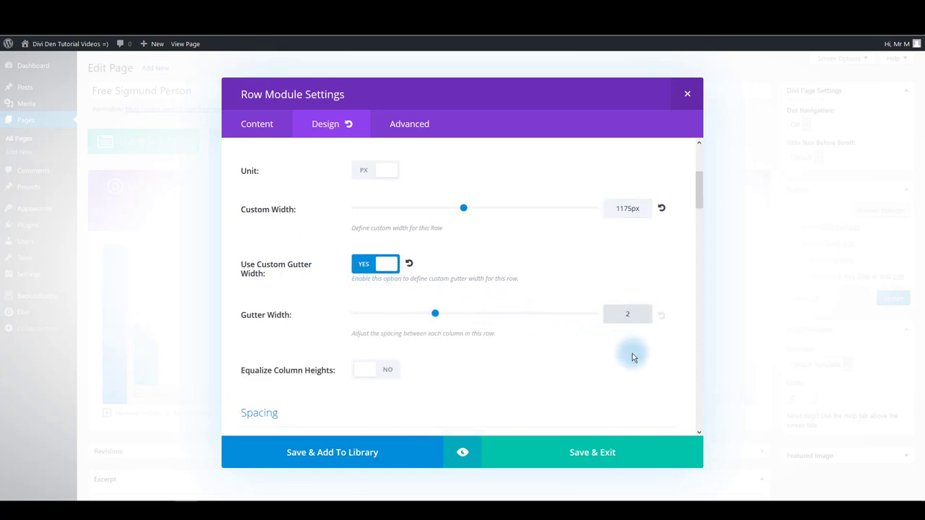
Step: Set the row's custom padding to 21px top, 0px right, 27px bottom, 0px left
scroll(625, 362, "down", 5)
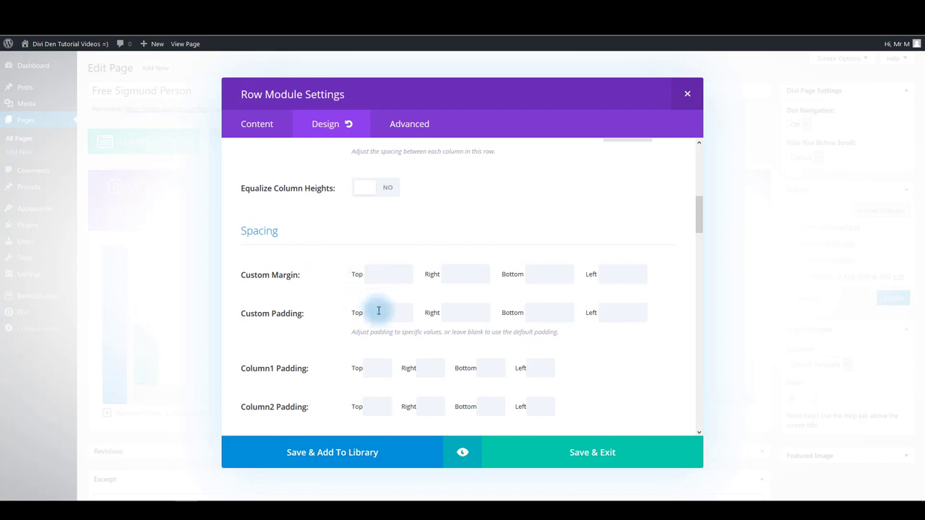
left_click(379, 311)
type("21p")
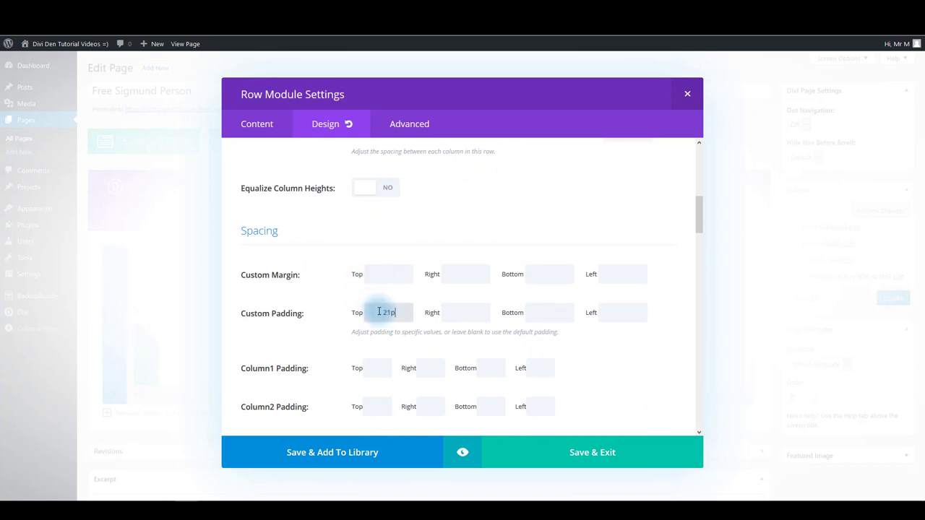
type("x")
key("Tab")
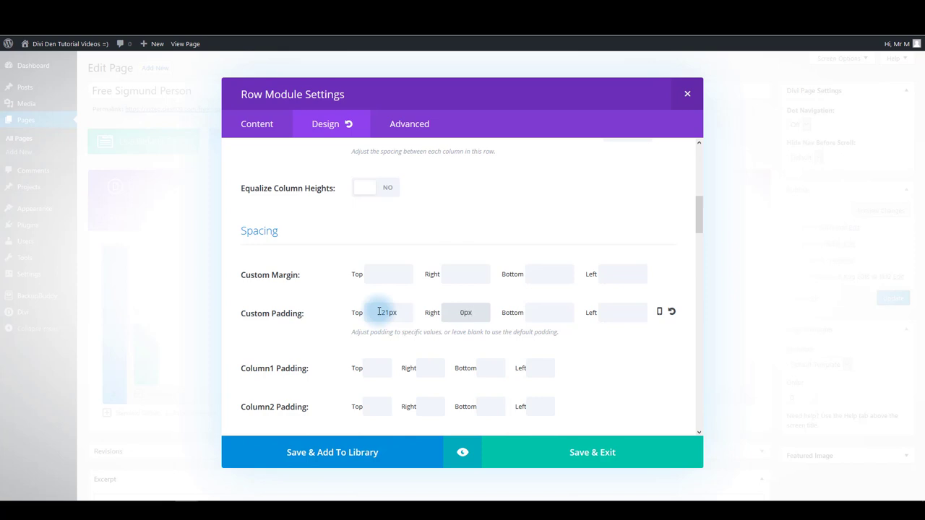
key("Tab")
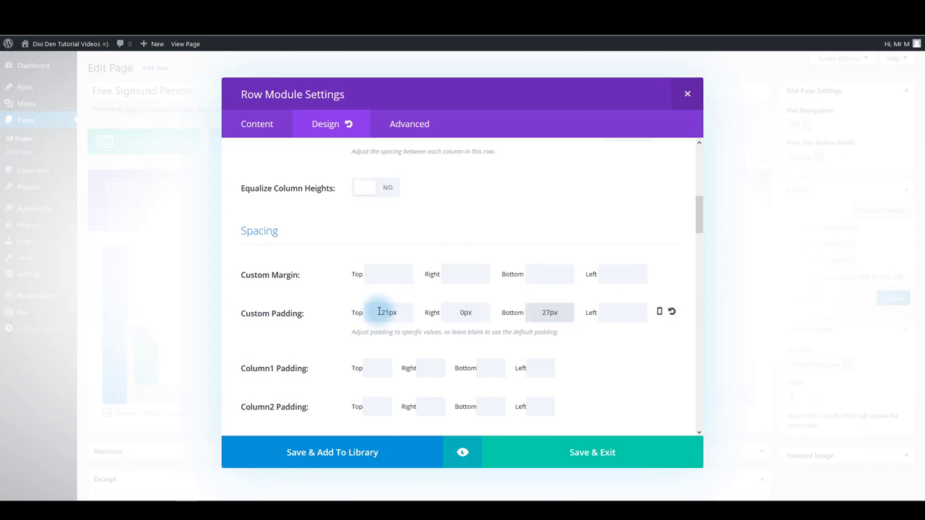
key("Tab")
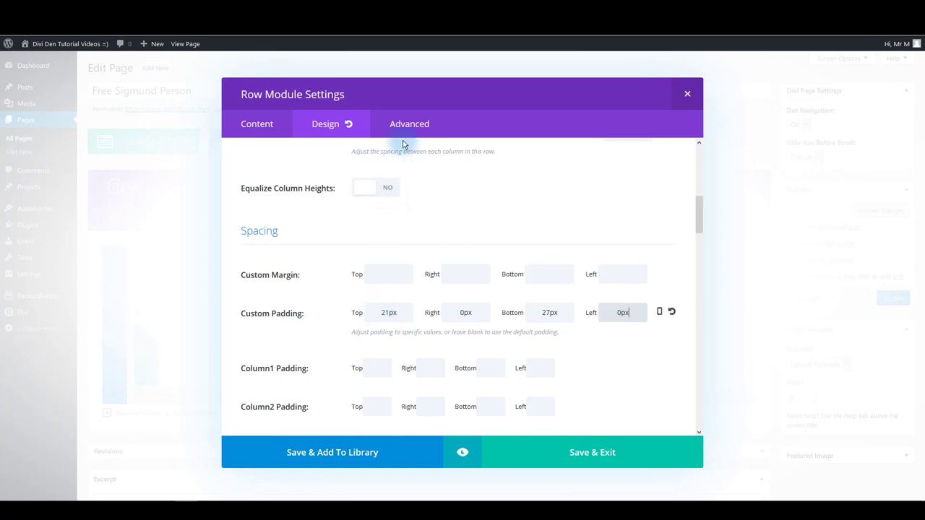
Step: Add 'overflow: visible !important;' to the row's Main Element custom CSS
left_click(400, 134)
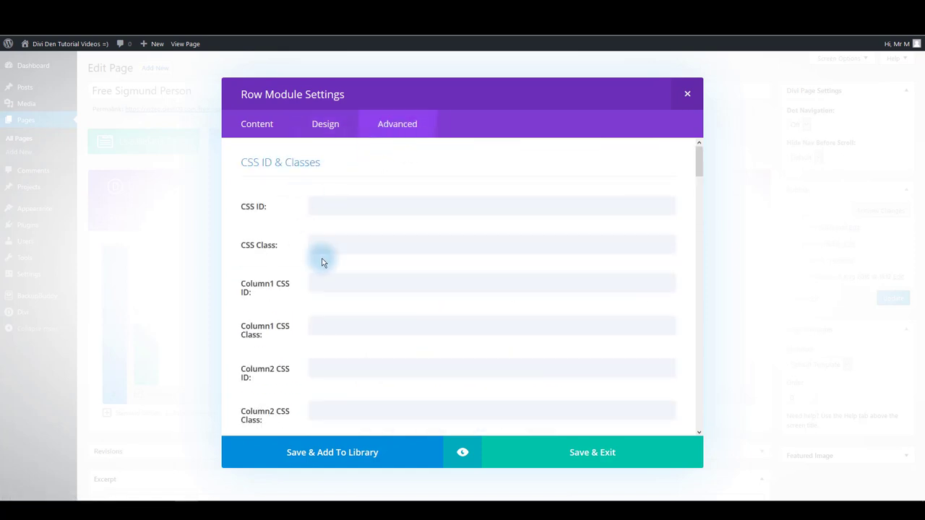
scroll(372, 298, "down", 5)
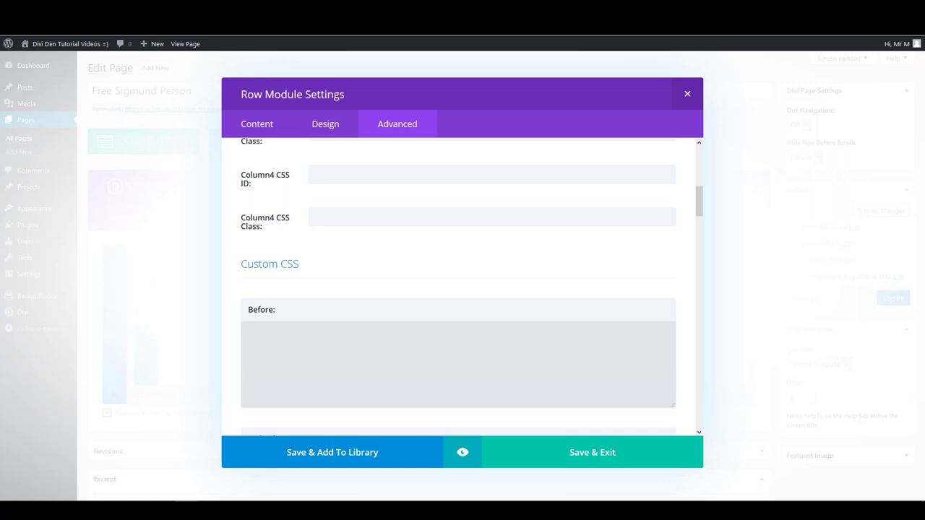
left_click(547, 310)
scroll(546, 309, "down", 5)
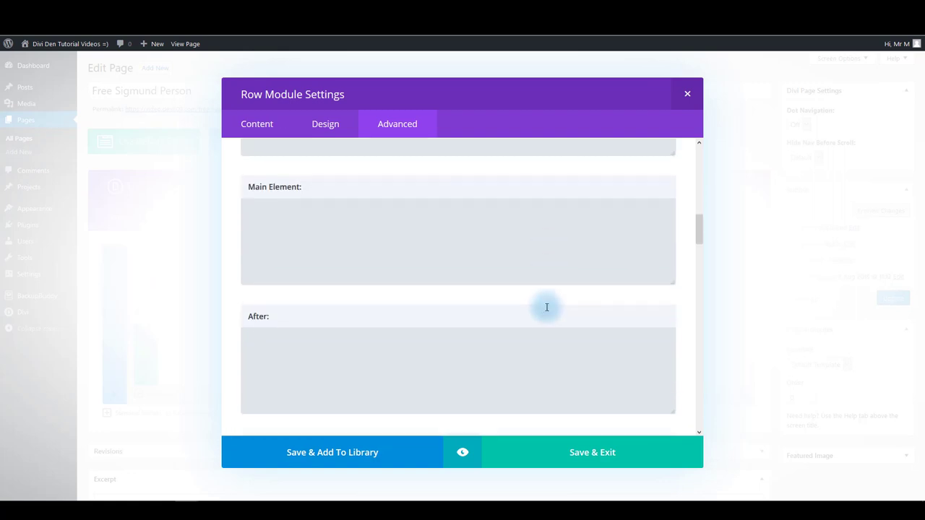
left_click(370, 207)
type("overflow: visible !important;")
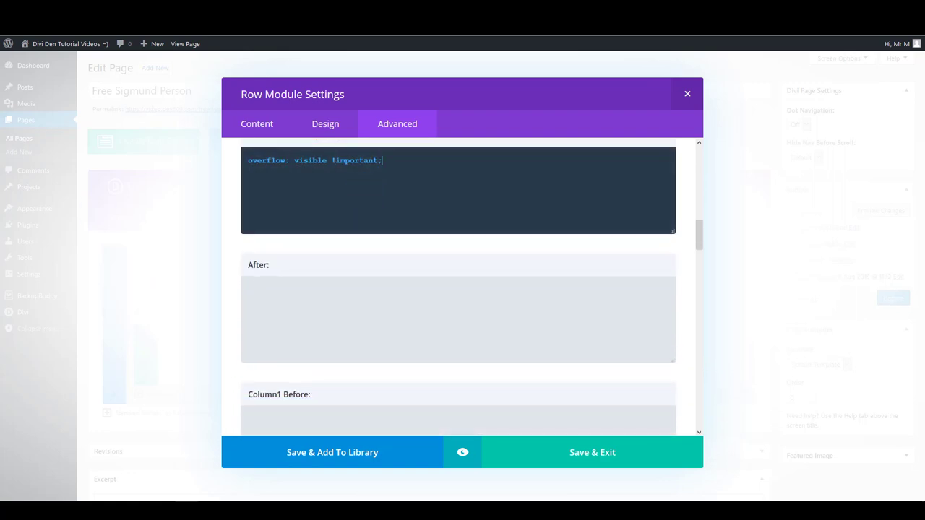
Step: Add 'margin-bottom: 0 !important;' to the Column2 Main Element custom CSS
scroll(392, 326, "down", 5)
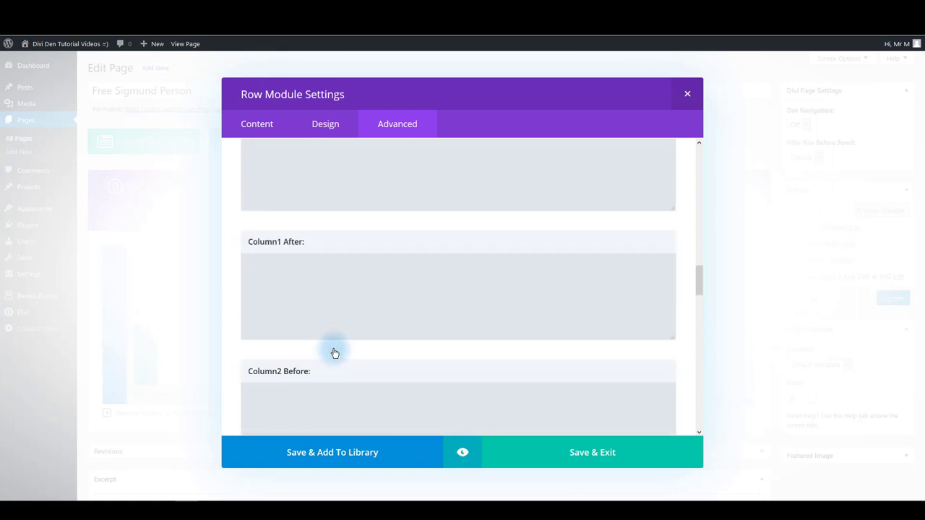
scroll(334, 354, "down", 2)
left_click(315, 373)
scroll(326, 361, "down", 1)
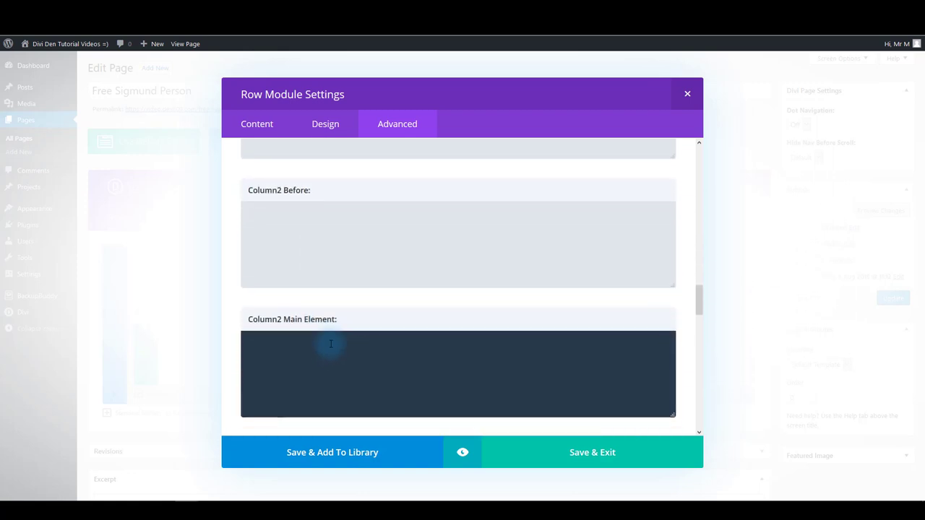
type("margin-bottom: 0 !important;")
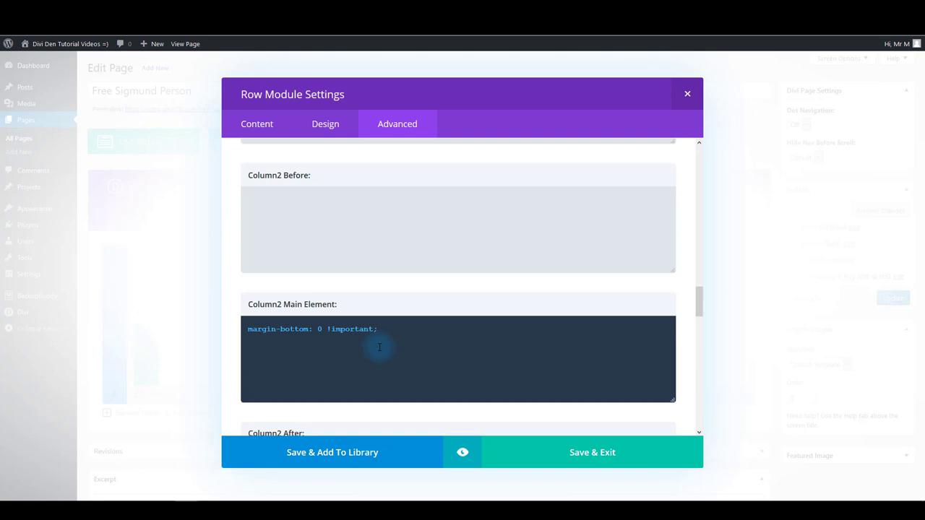
Step: Save the row, then add a Text module reading 'Meet Our Team' to the top row's first column
left_click(588, 451)
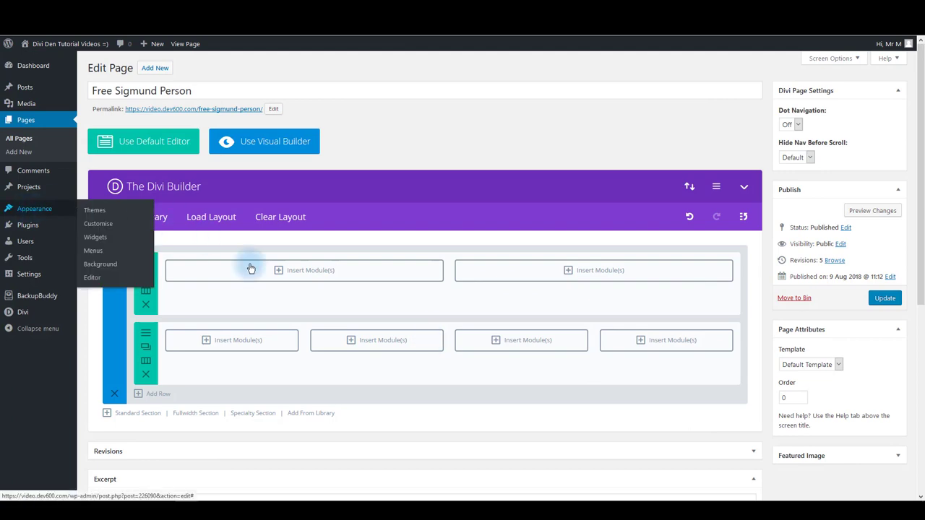
left_click(304, 271)
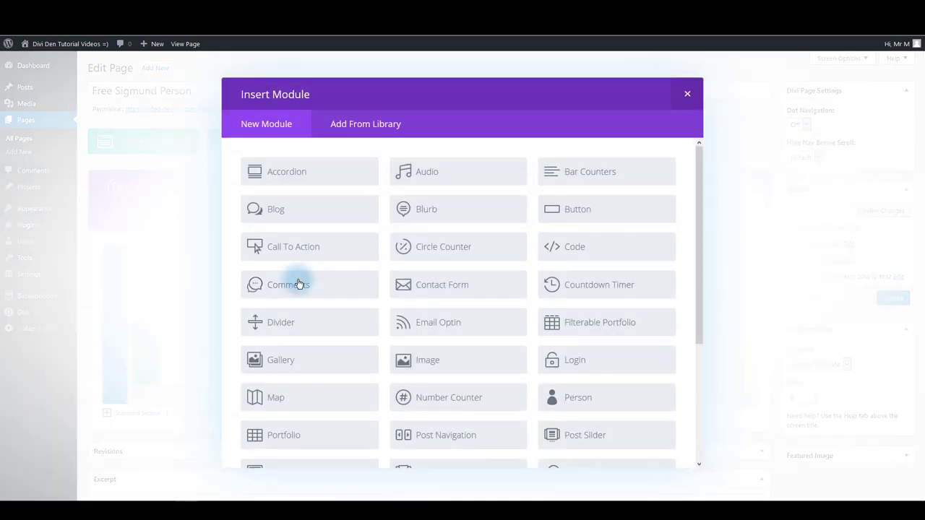
scroll(402, 360, "down", 5)
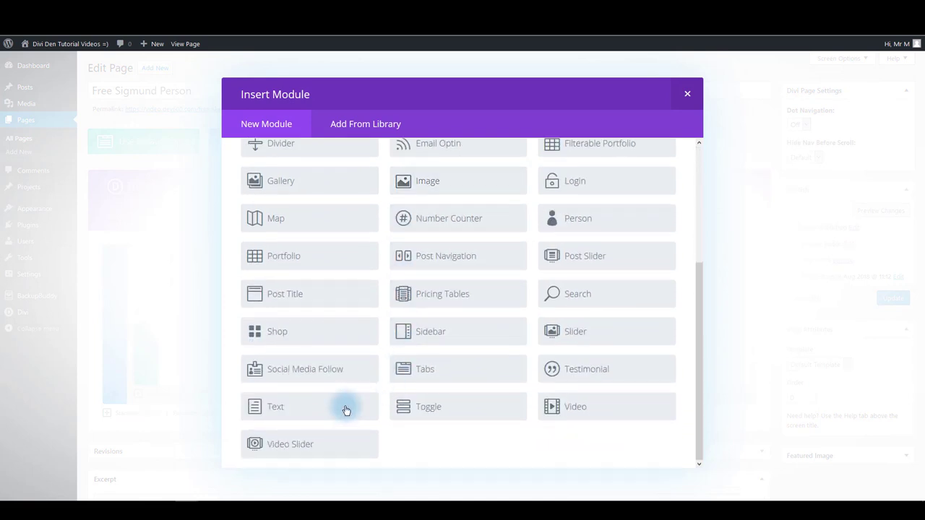
left_click(325, 414)
left_click(308, 274)
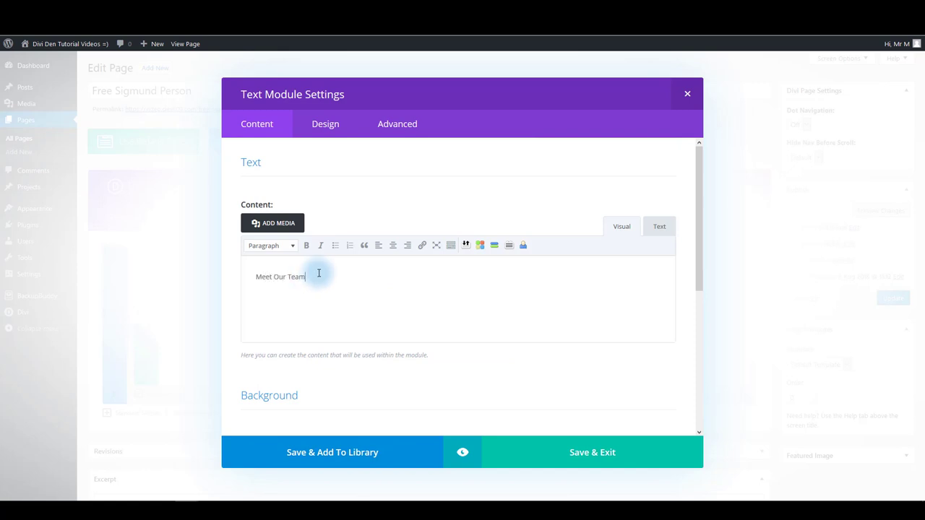
scroll(305, 274, "down", 1)
scroll(310, 250, "up", 1)
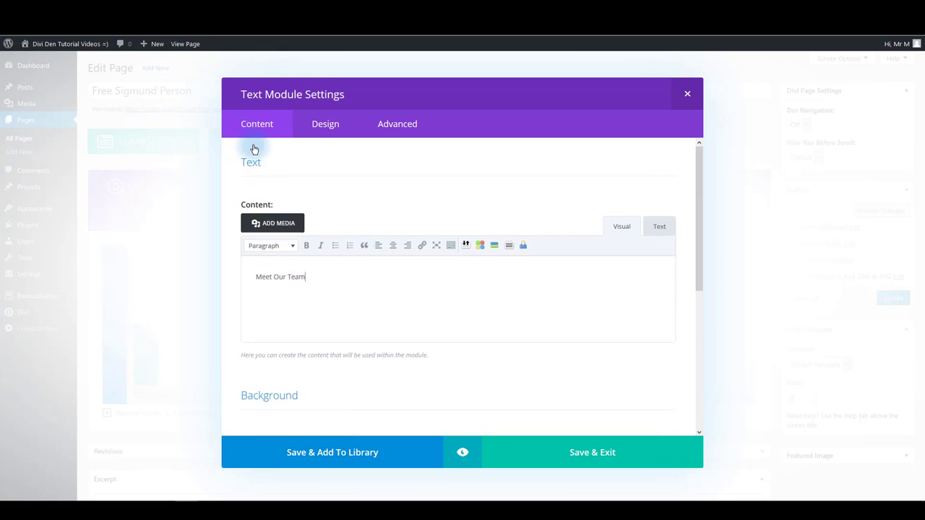
Step: Style the 'Meet Our Team' text in Roboto, Medium weight, with text colour #6e6b7d
left_click(331, 127)
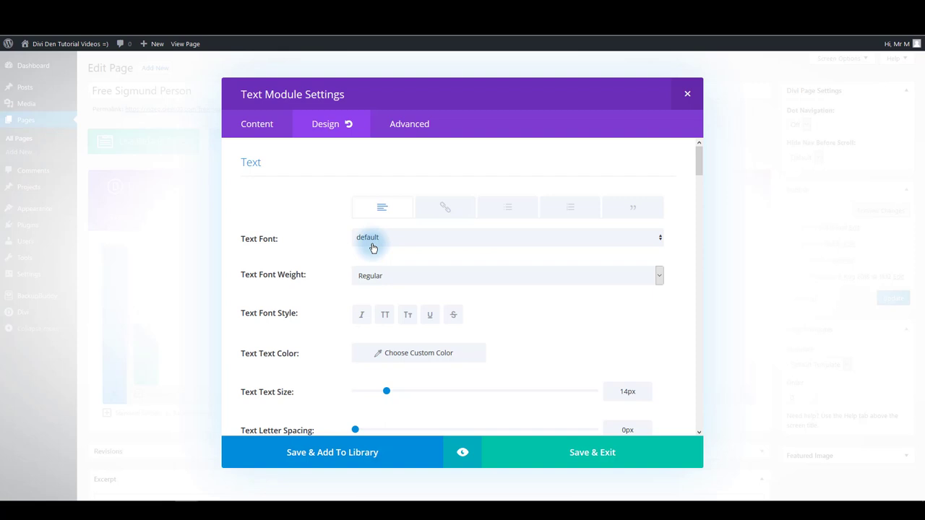
left_click(379, 242)
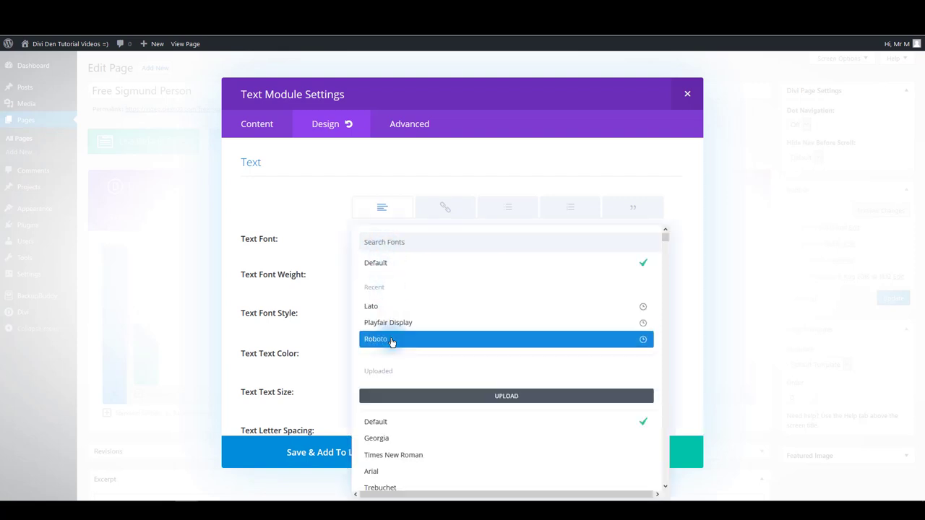
left_click(390, 339)
left_click(391, 284)
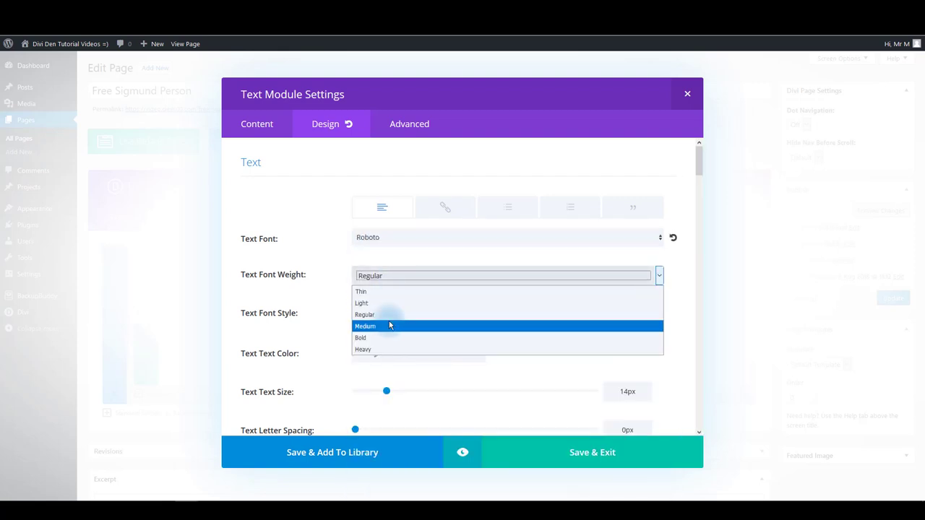
left_click(388, 326)
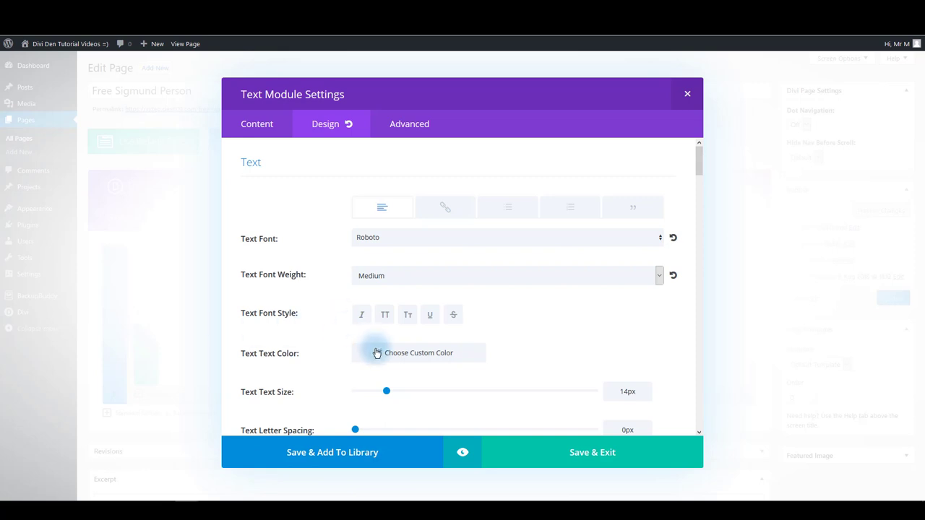
left_click(377, 353)
type("#6e6b7d")
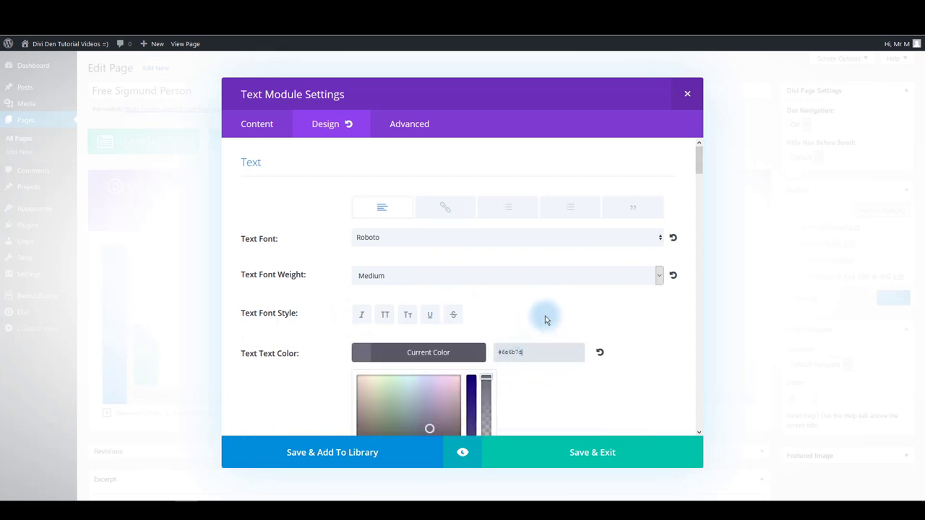
left_click(606, 371)
Step: Set the text size to 36px, with 30px on smartphones
left_click(635, 394)
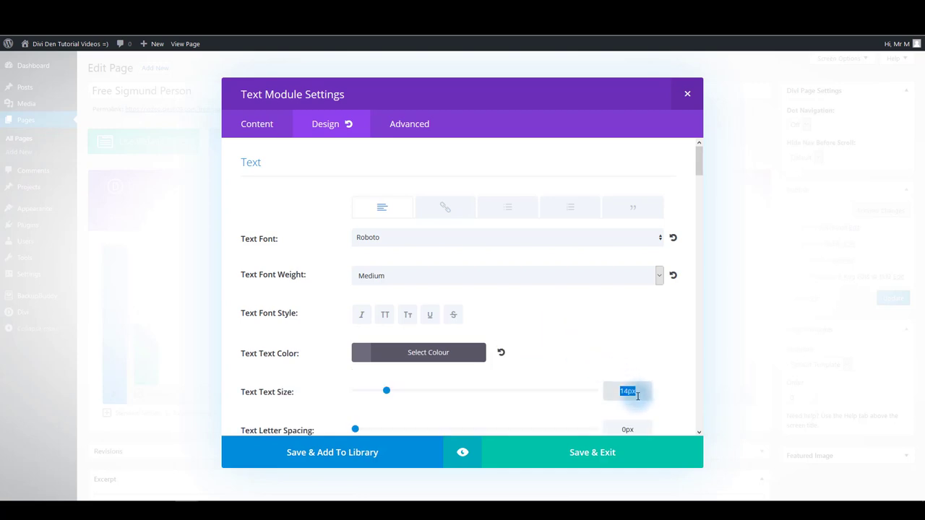
scroll(622, 354, "down", 3)
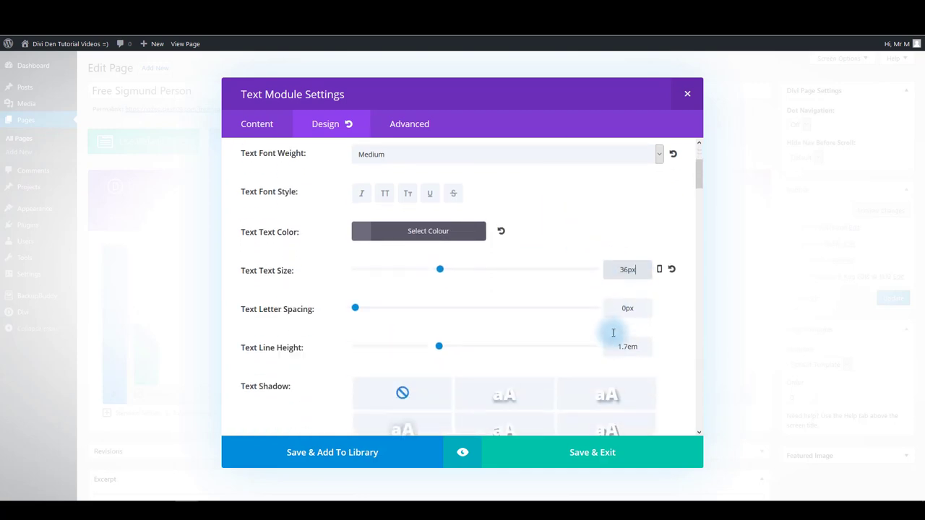
left_click(661, 270)
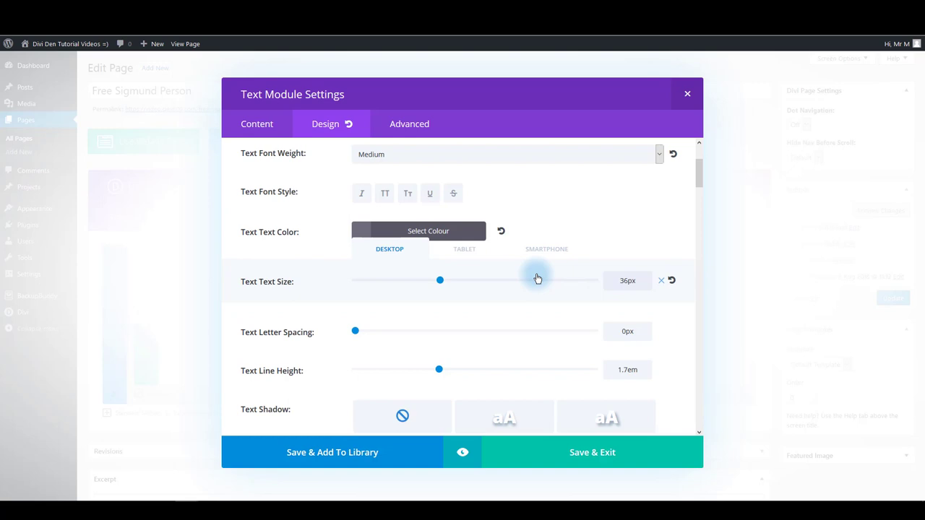
left_click(465, 274)
left_click(554, 275)
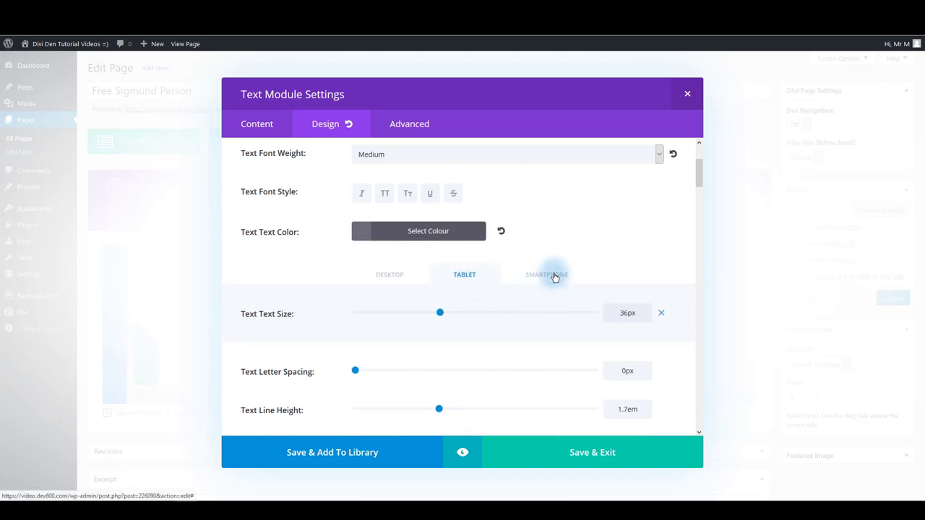
double_click(626, 313)
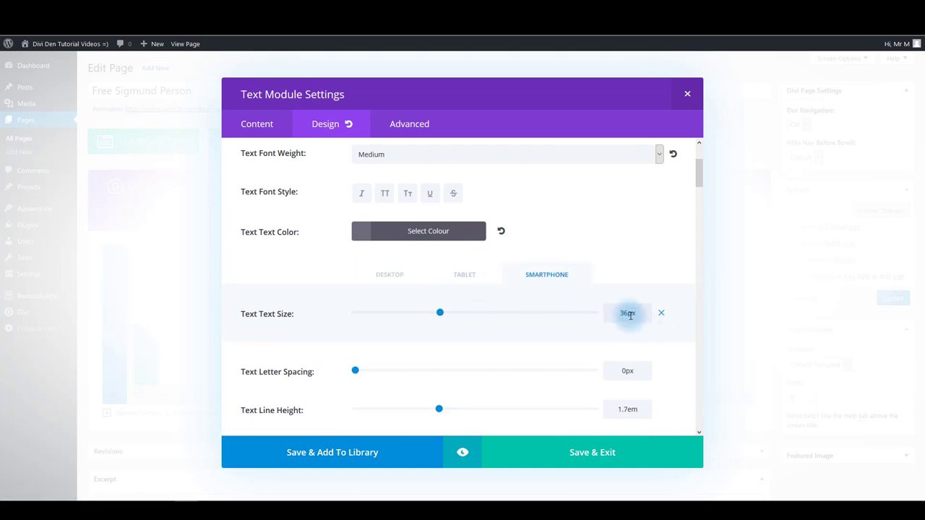
left_click(622, 316)
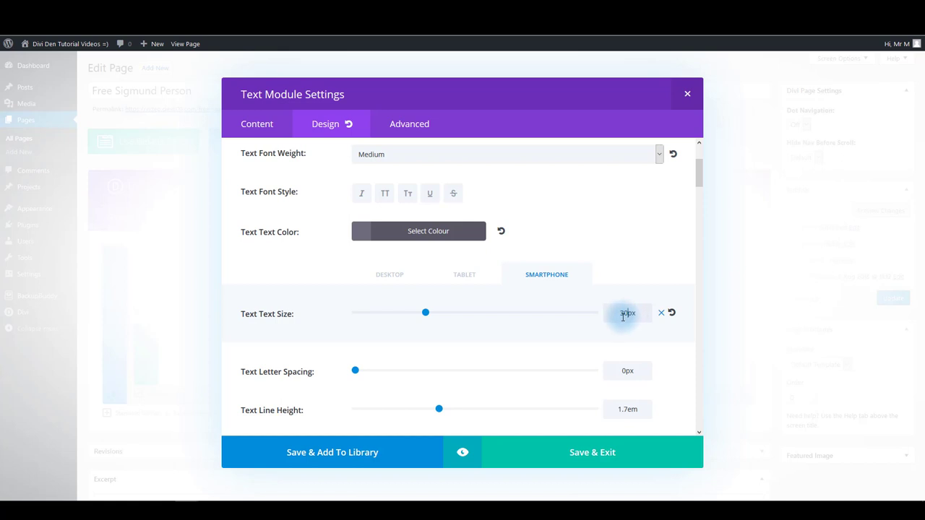
Step: Give the text -0.1px letter spacing, 120% line height and a -3px left margin, then save
scroll(289, 303, "down", 2)
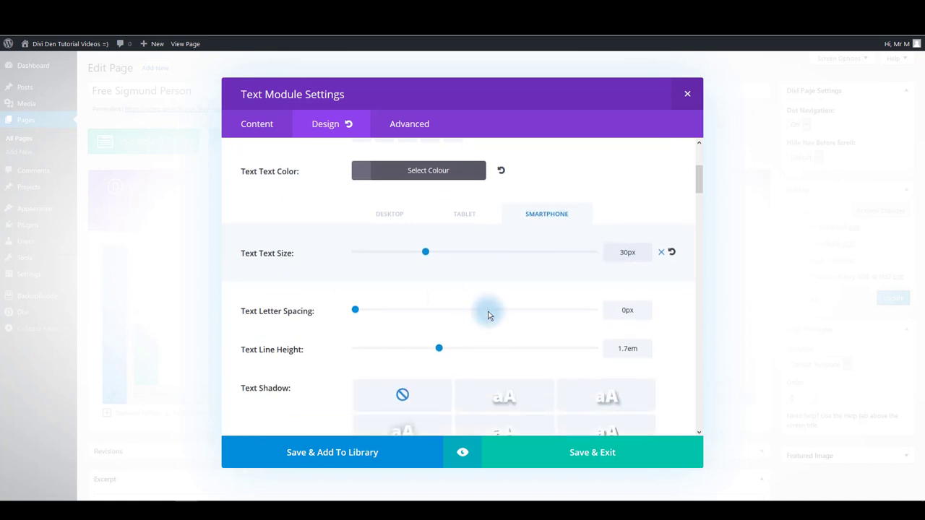
left_click(626, 310)
type("-0.1")
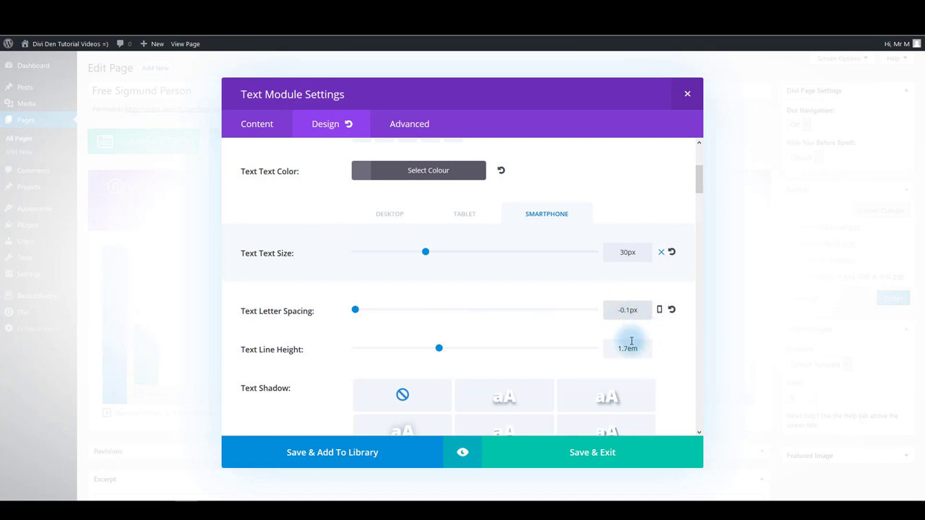
left_click(631, 348)
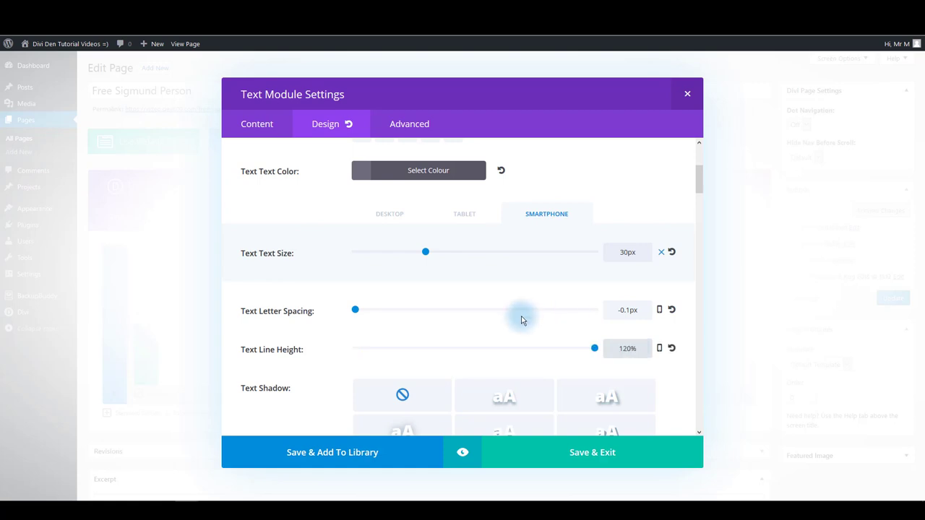
scroll(583, 330, "down", 3)
scroll(582, 330, "down", 8)
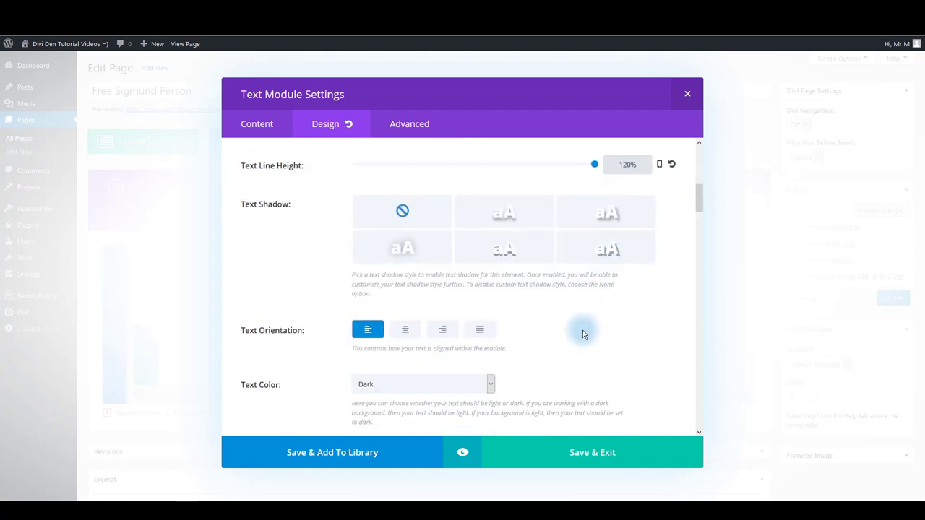
scroll(565, 328, "down", 5)
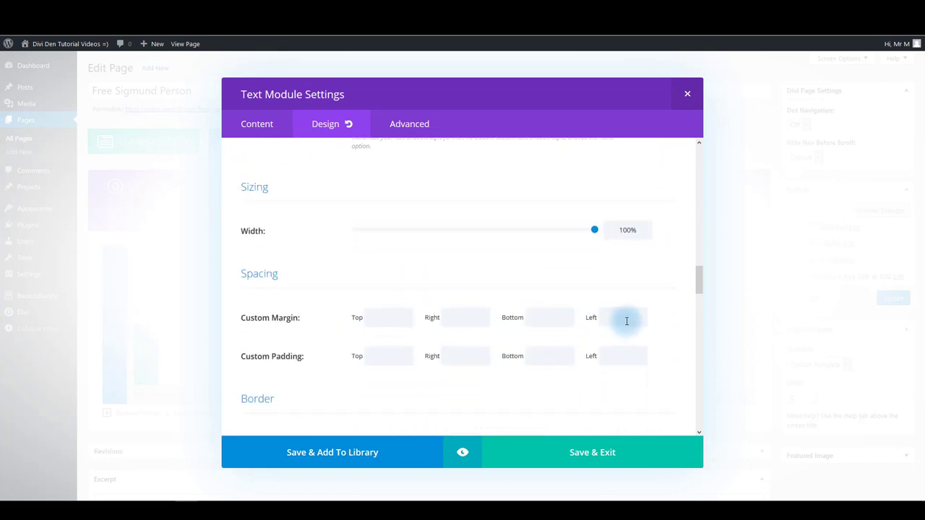
left_click(626, 320)
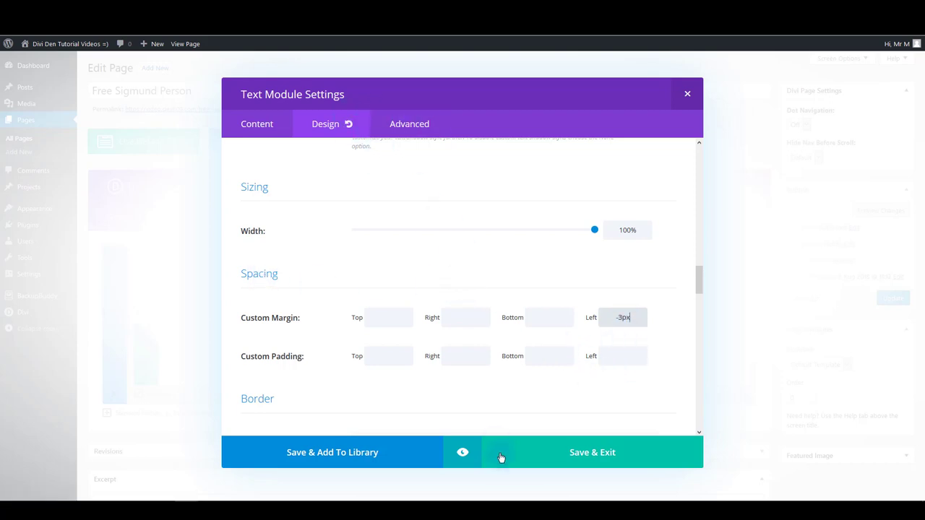
left_click(585, 455)
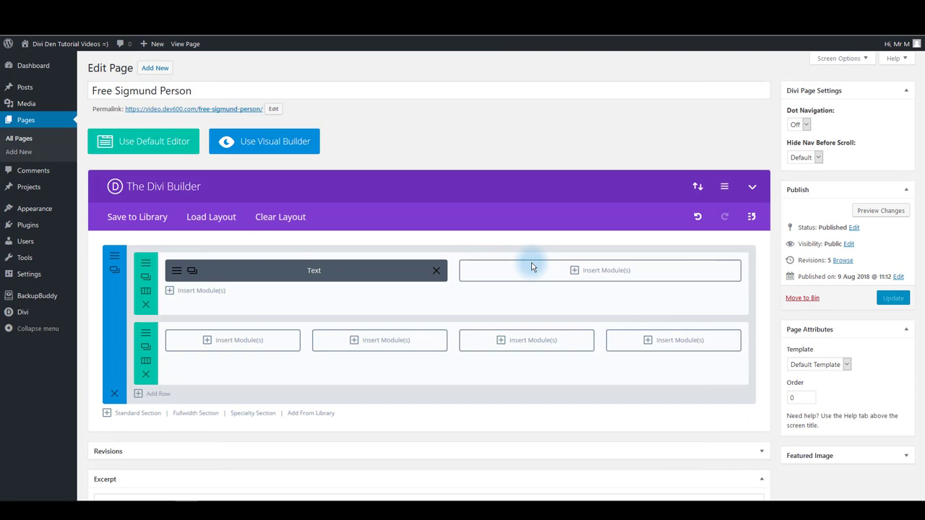
Step: Insert a Text module into the empty column and start typing 'Team of Professionals'
left_click(569, 275)
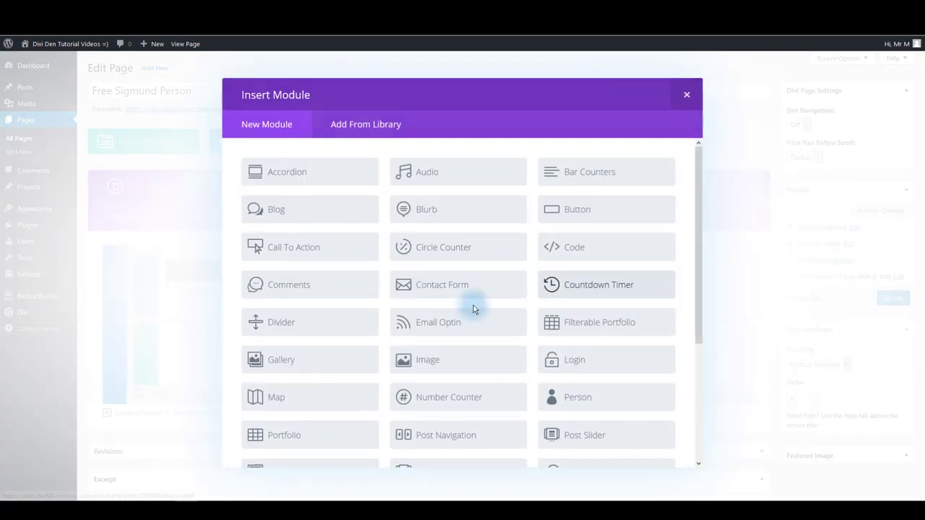
scroll(405, 388, "down", 5)
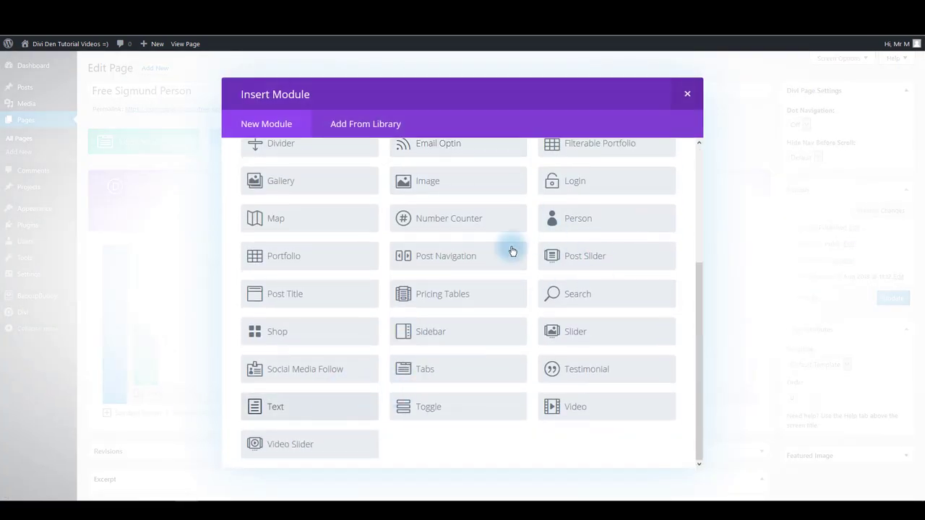
left_click(365, 405)
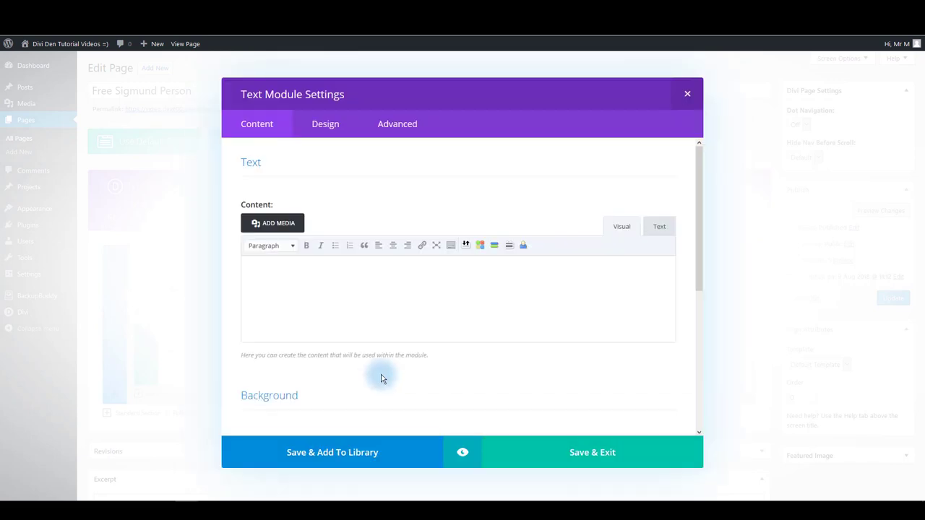
left_click(356, 283)
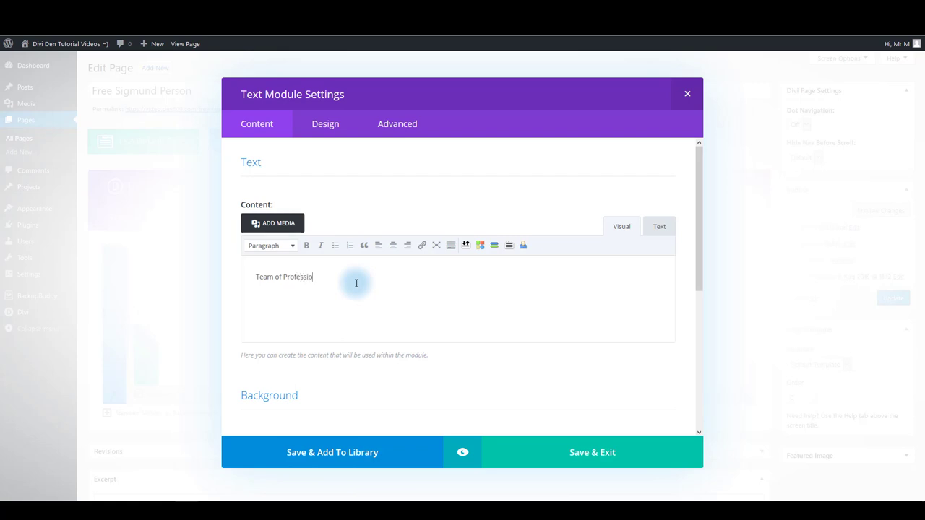
Step: Style the new text in Lato with colour #6e6b7d at 16px size
left_click(323, 135)
left_click(371, 239)
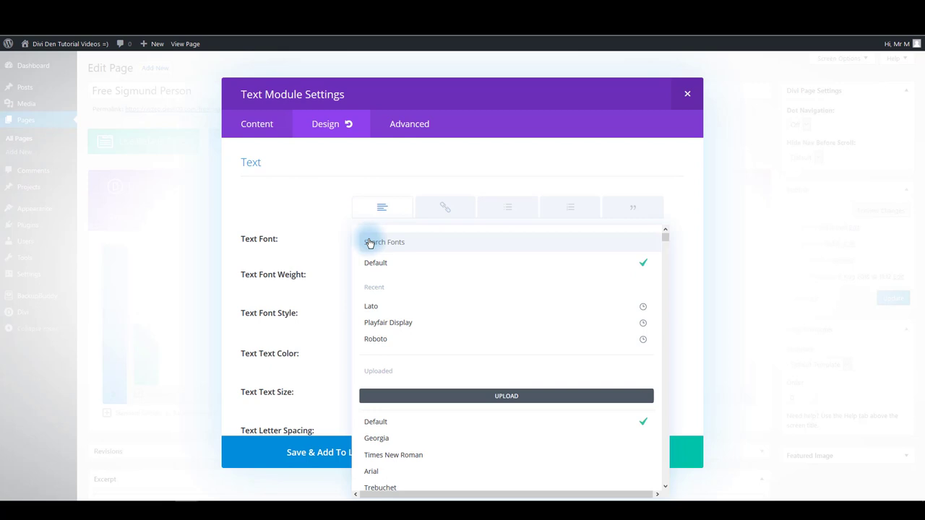
left_click(391, 314)
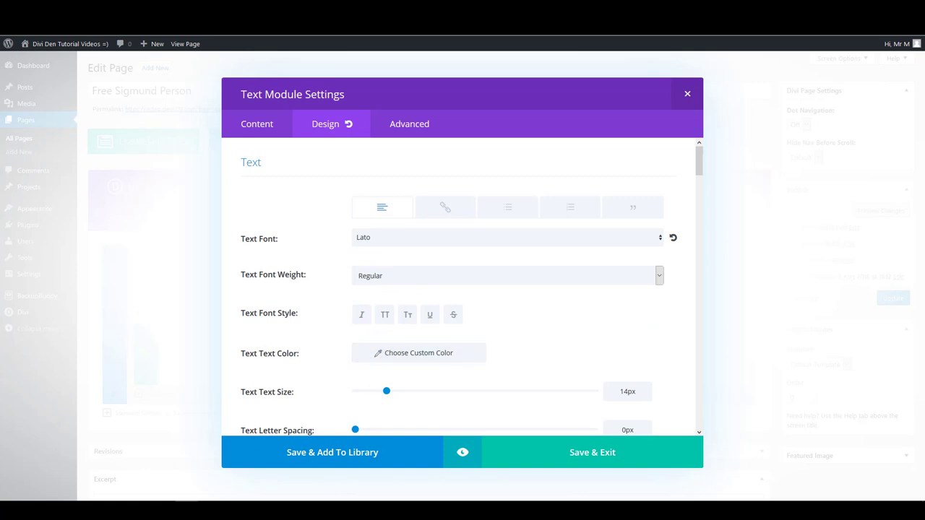
left_click(357, 352)
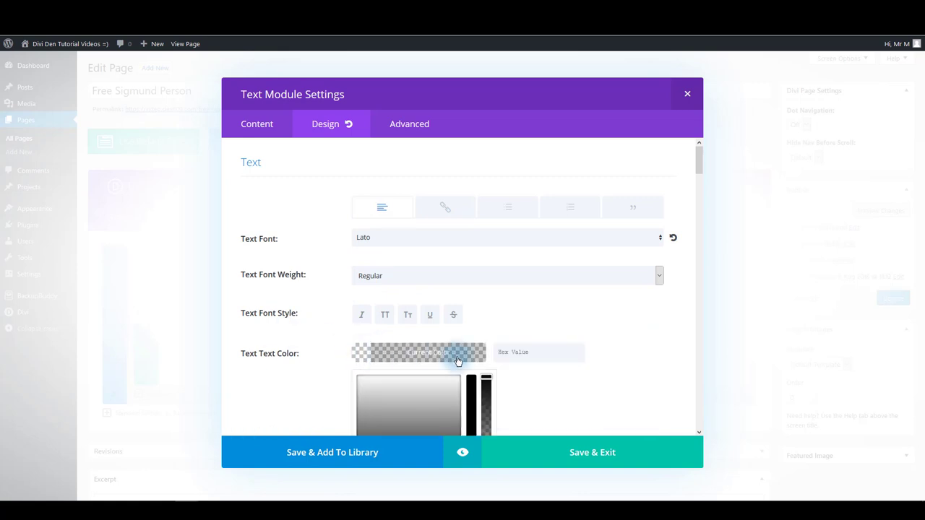
type("#6e6b7d")
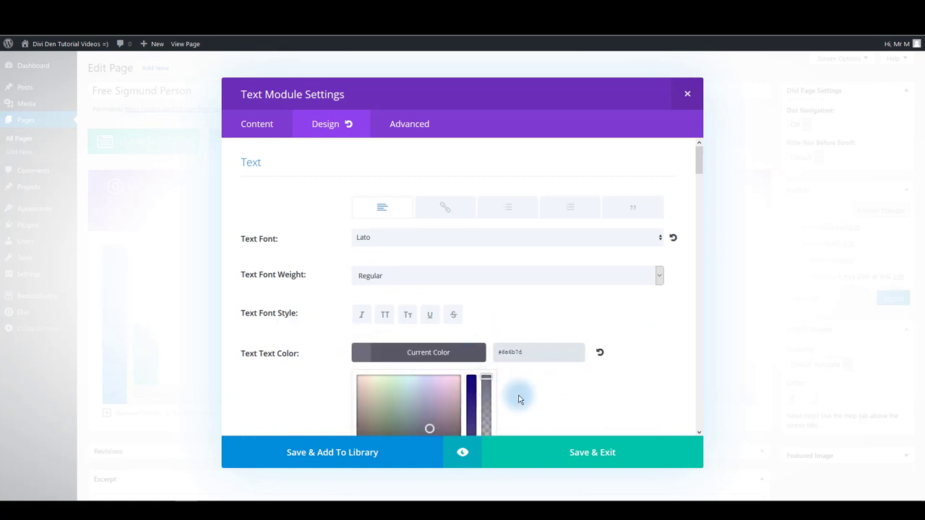
left_click(540, 312)
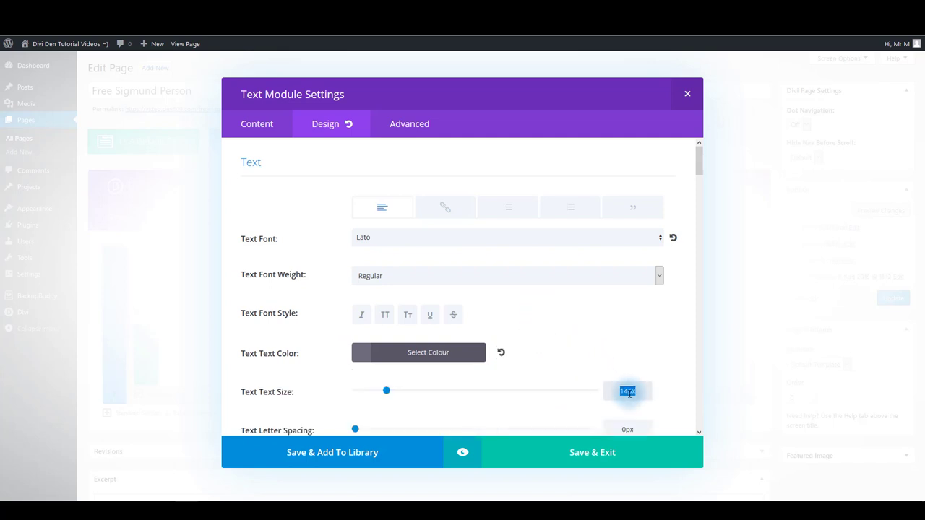
scroll(619, 353, "down", 2)
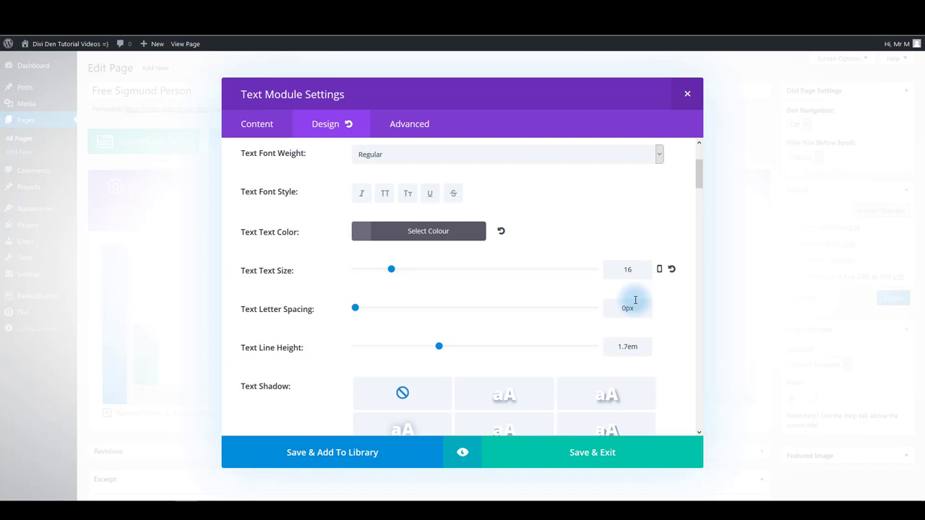
left_click(642, 276)
key("Return")
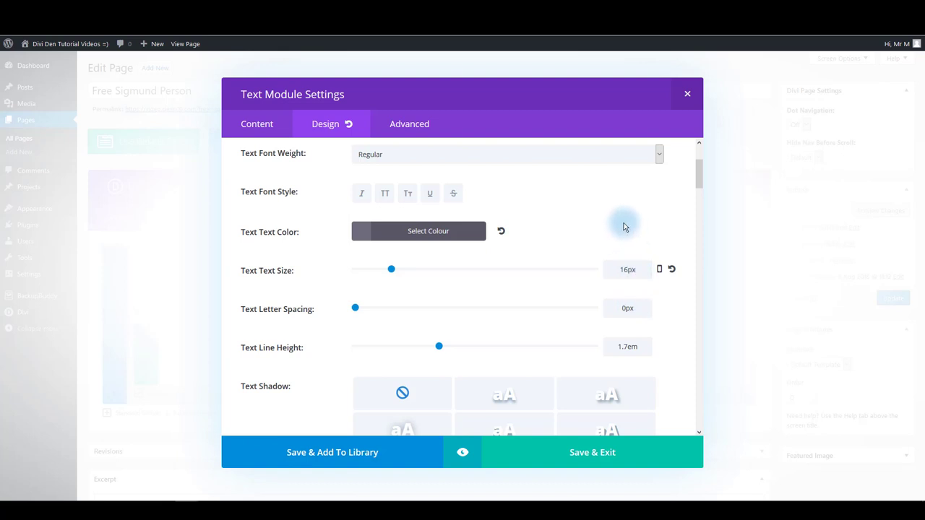
Step: Set 0.3px letter spacing, 28px line height, right alignment and a 3px right margin
scroll(482, 306, "down", 2)
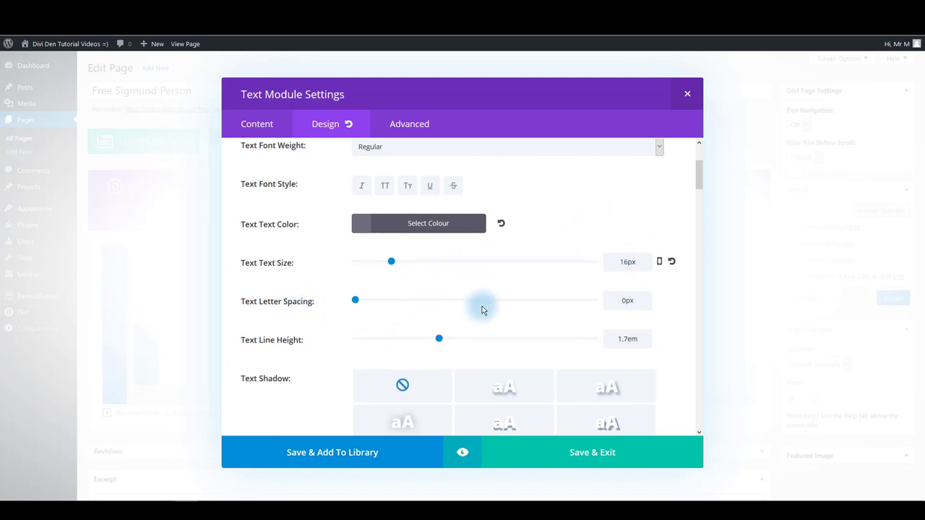
double_click(645, 183)
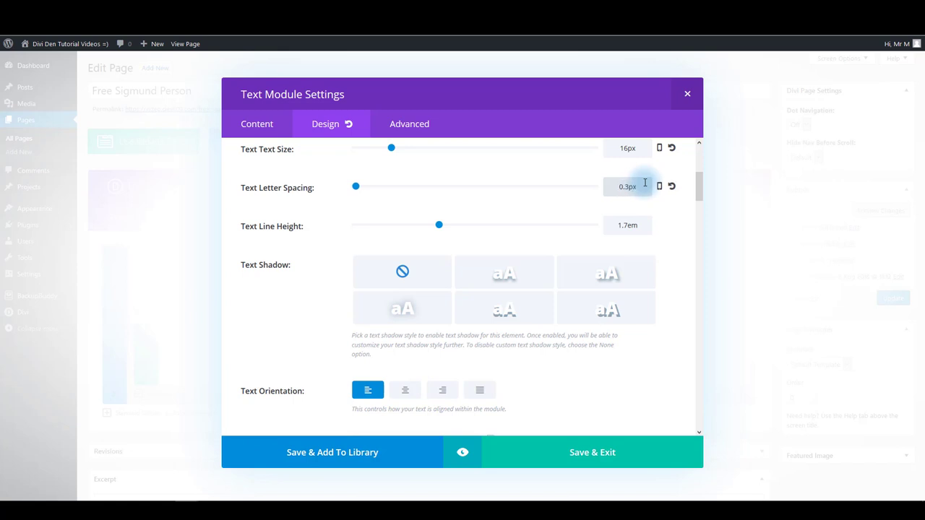
key("Tab")
key("Tab")
type("2")
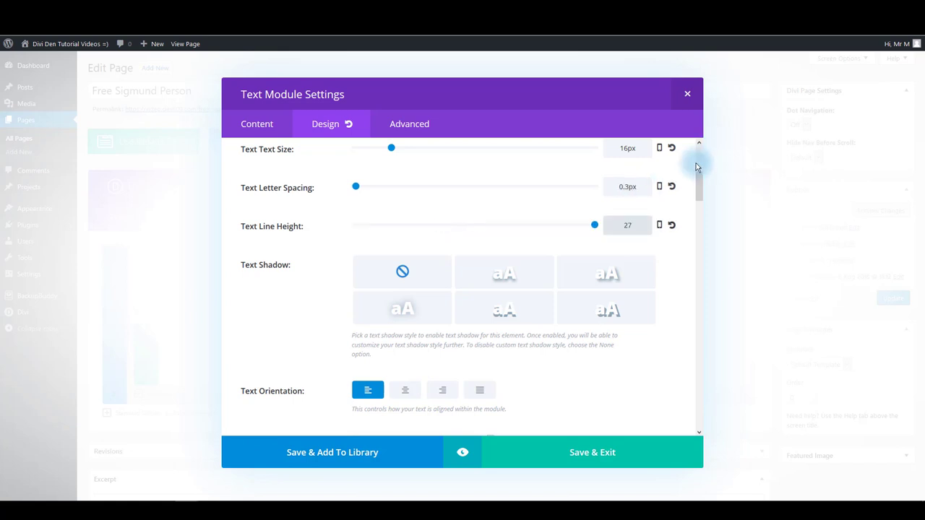
left_click(696, 167)
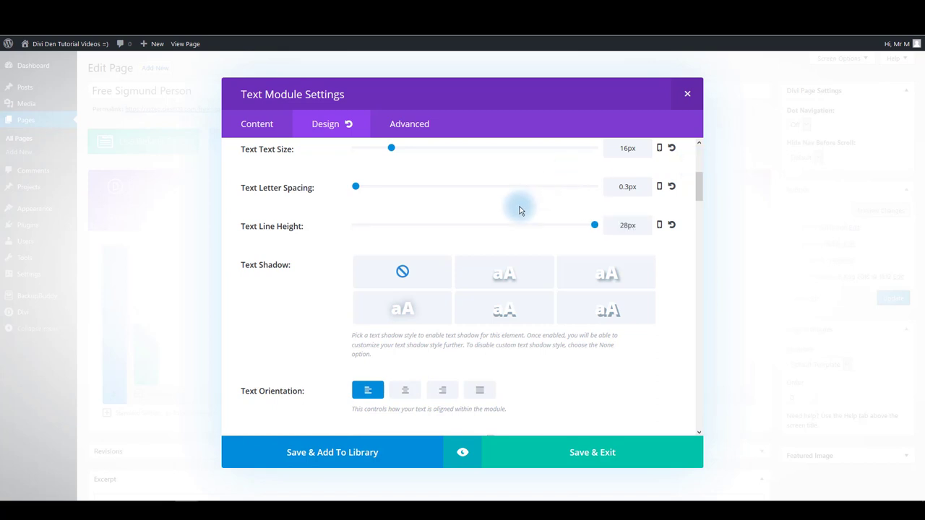
scroll(510, 327, "down", 3)
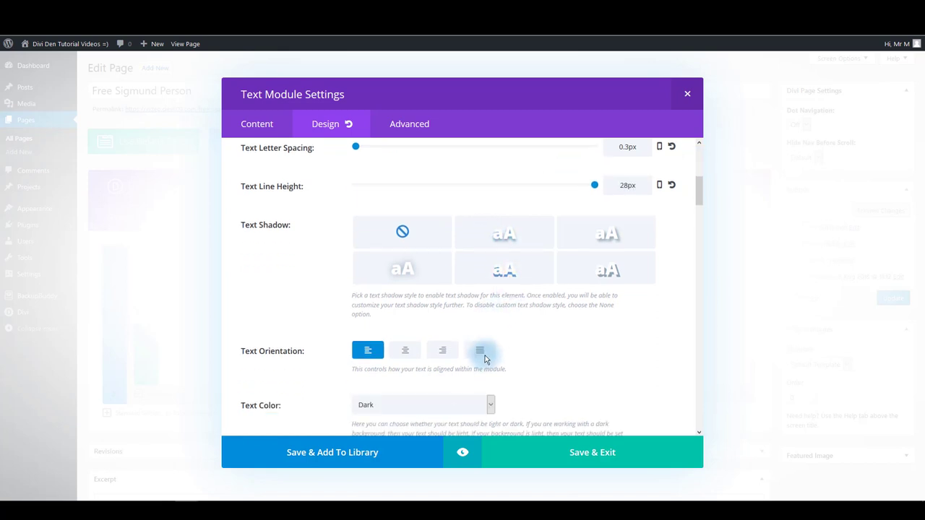
left_click(446, 272)
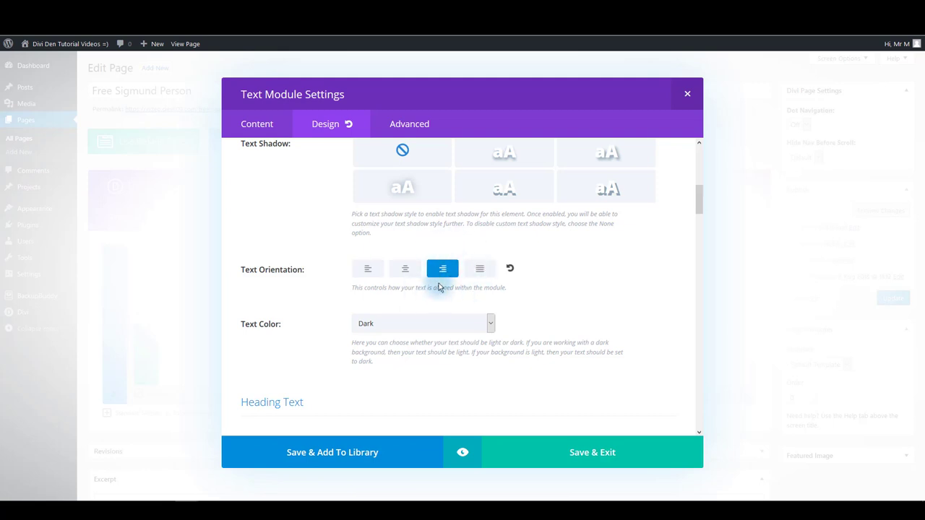
scroll(429, 331, "down", 10)
scroll(429, 335, "down", 10)
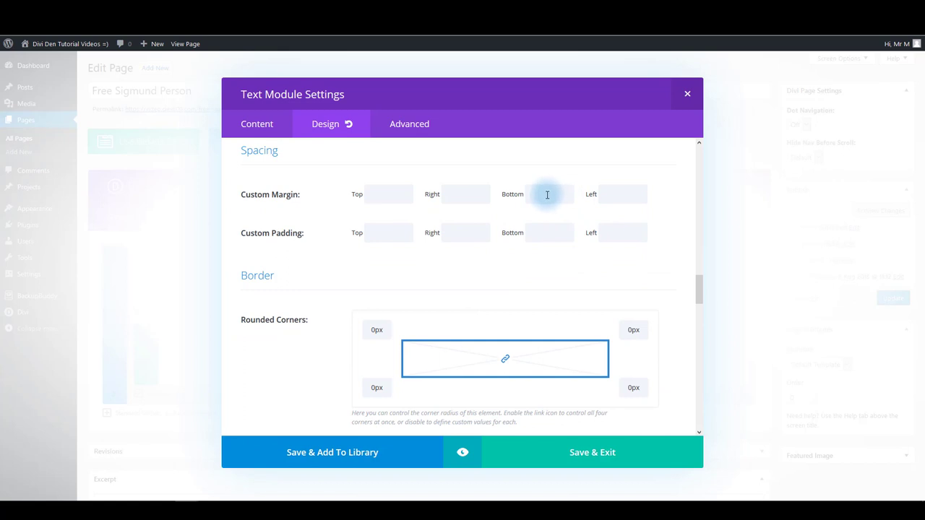
left_click(452, 194)
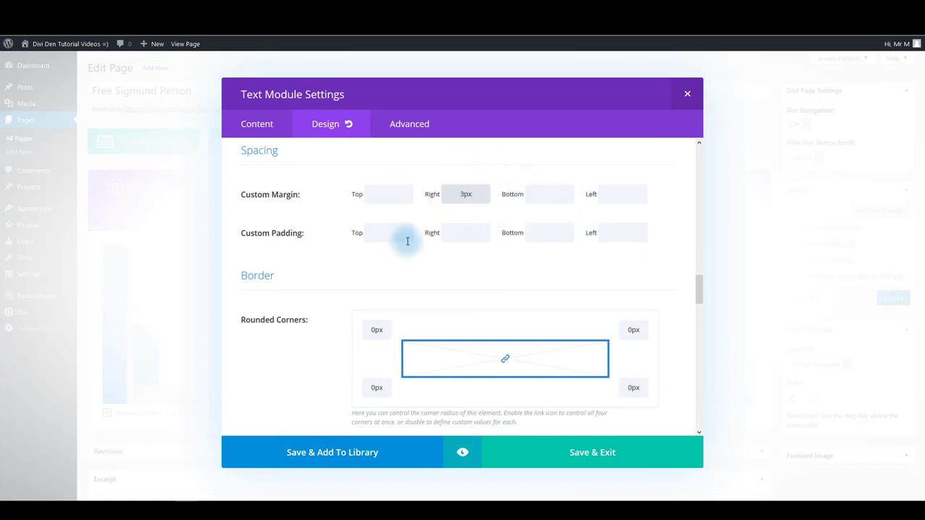
scroll(668, 394, "down", 1)
scroll(668, 394, "down", 1)
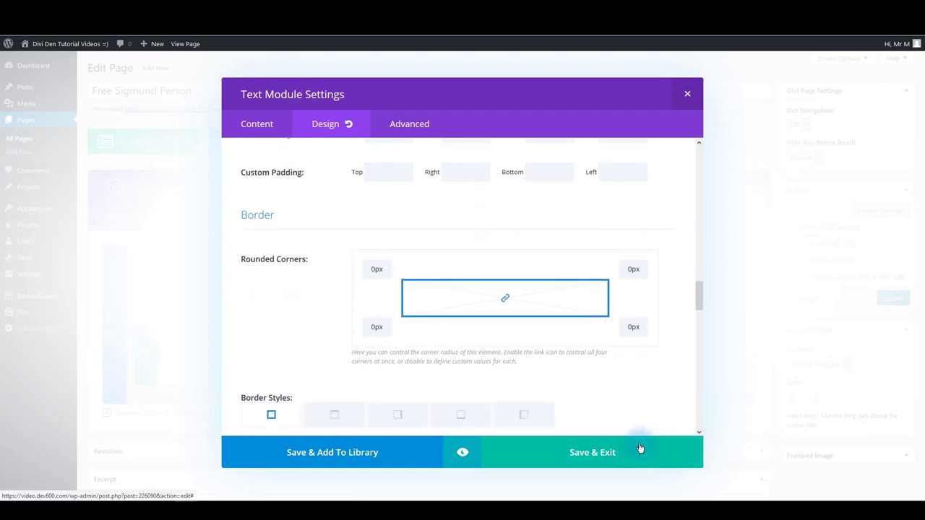
Step: Save the text module, then add a Person module with a placeholder name and 'Position'
left_click(640, 448)
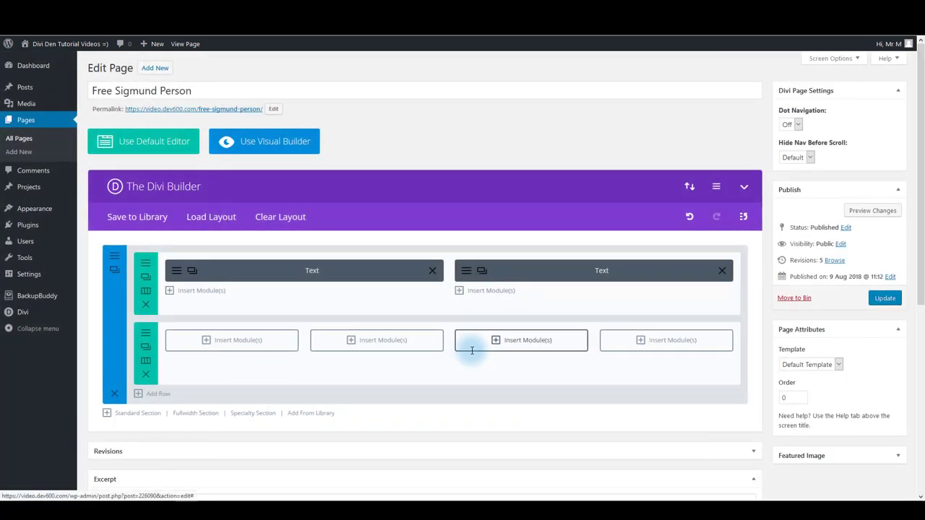
left_click(262, 350)
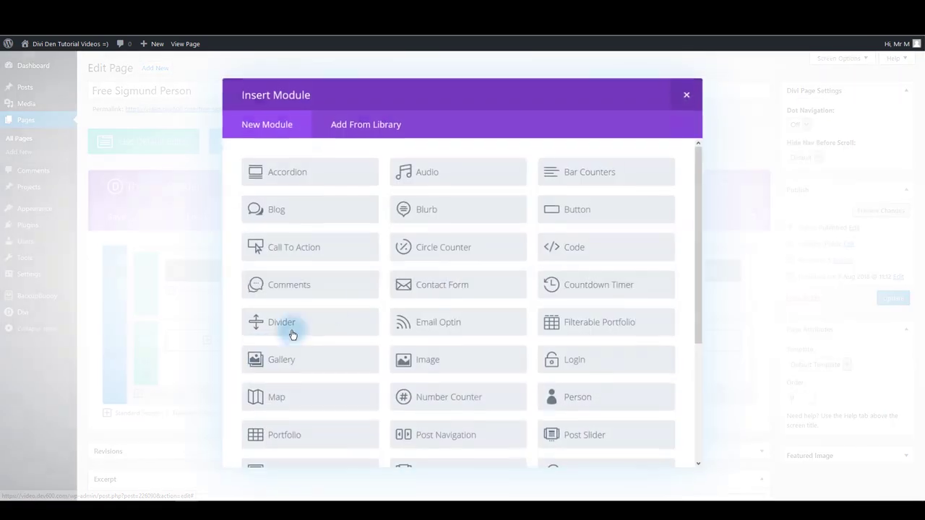
left_click(636, 399)
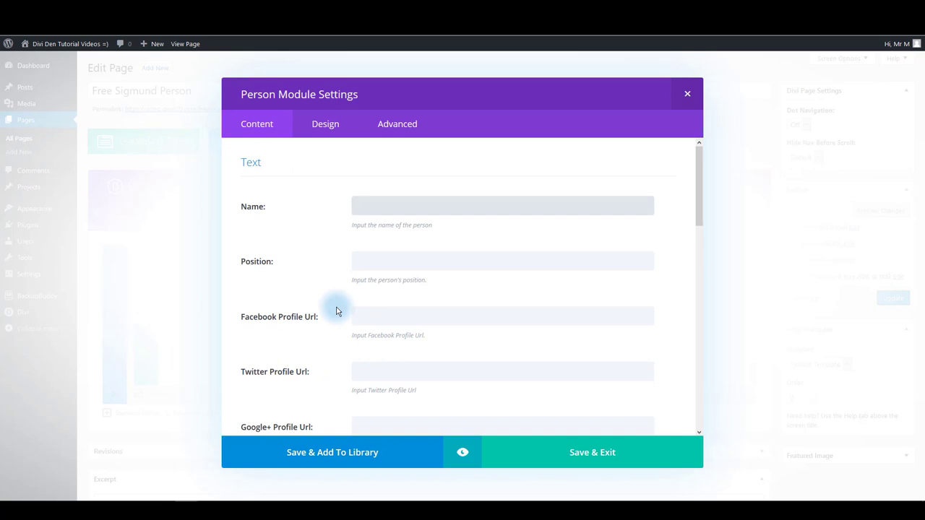
left_click(379, 203)
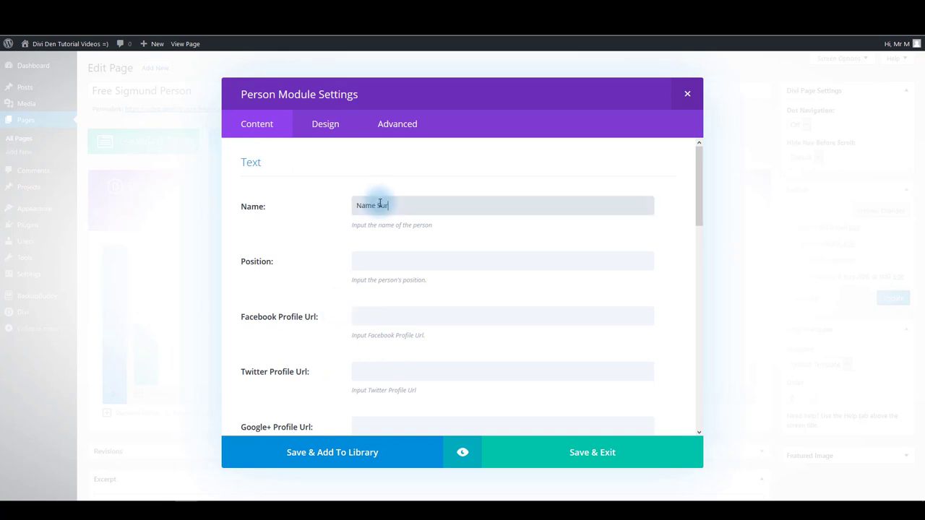
key("Tab")
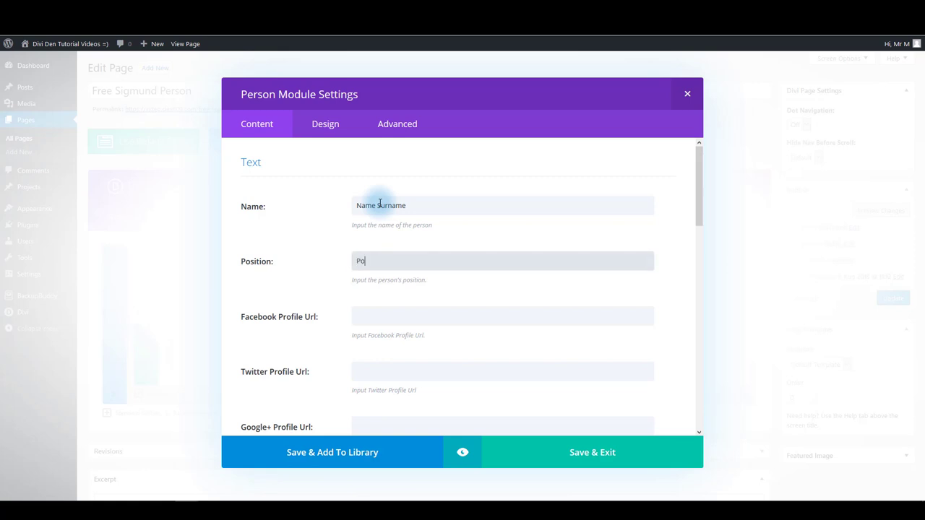
type("Position")
key("Tab")
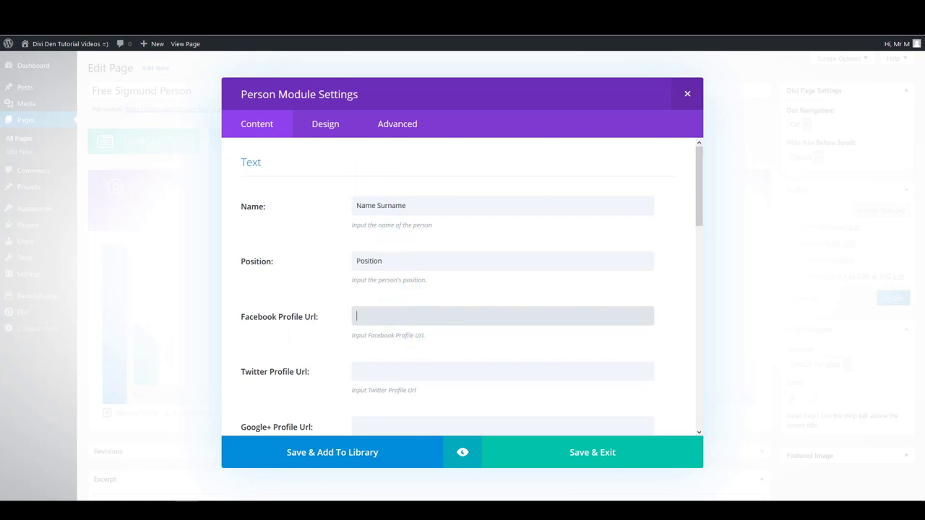
Step: Paste the person's photo URL and give the card a black background
scroll(404, 310, "down", 6)
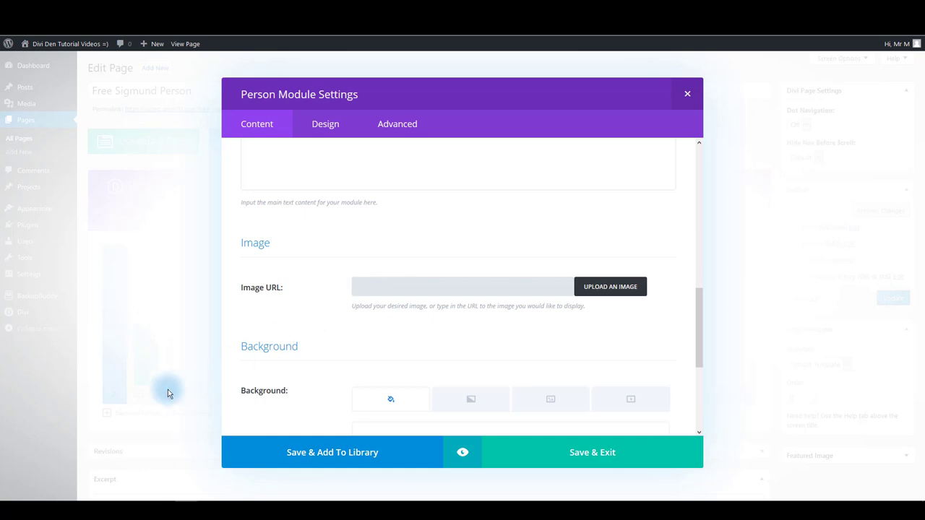
type("nd.dev700.com/wp-content/uploads/2018/08/aboutus1-team4-3.jpg")
scroll(450, 331, "down", 6)
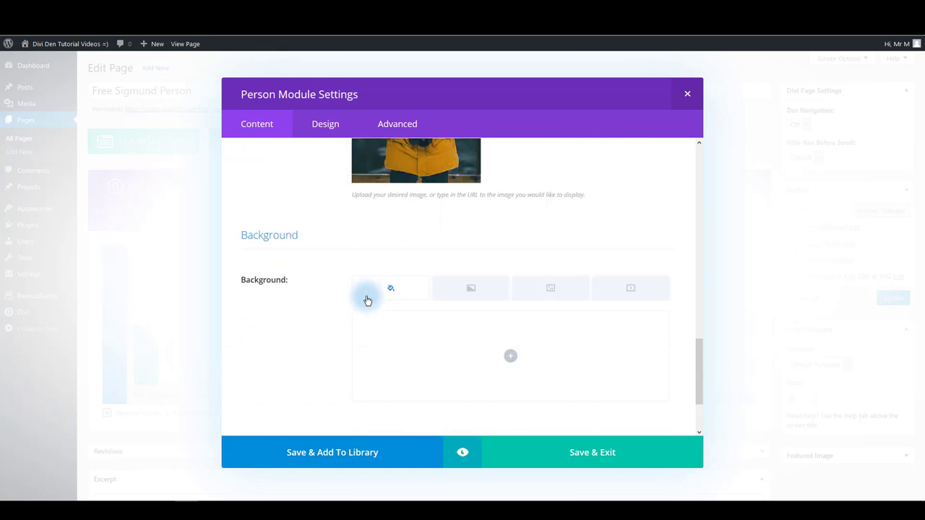
left_click(504, 258)
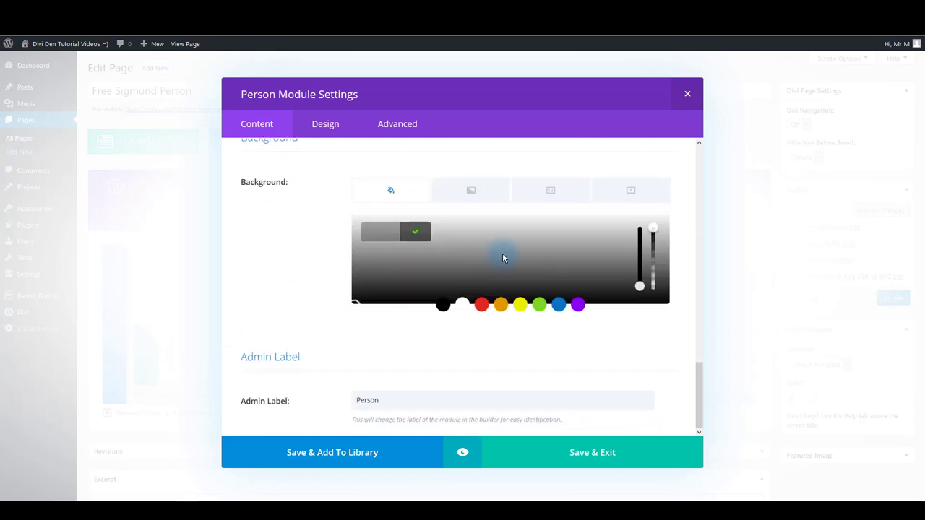
left_click(443, 304)
left_click(273, 313)
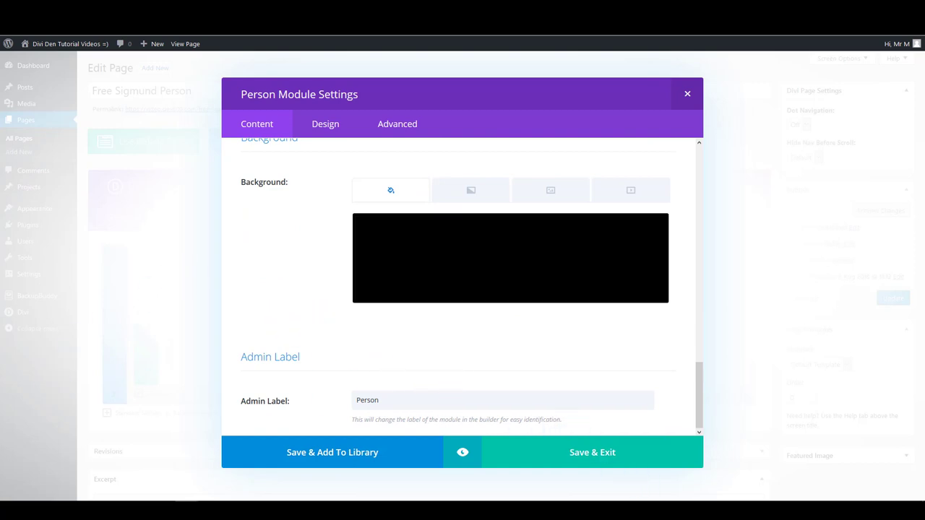
Step: Set the Person title font to Roboto Medium, right-aligned, with a custom colour
left_click(315, 126)
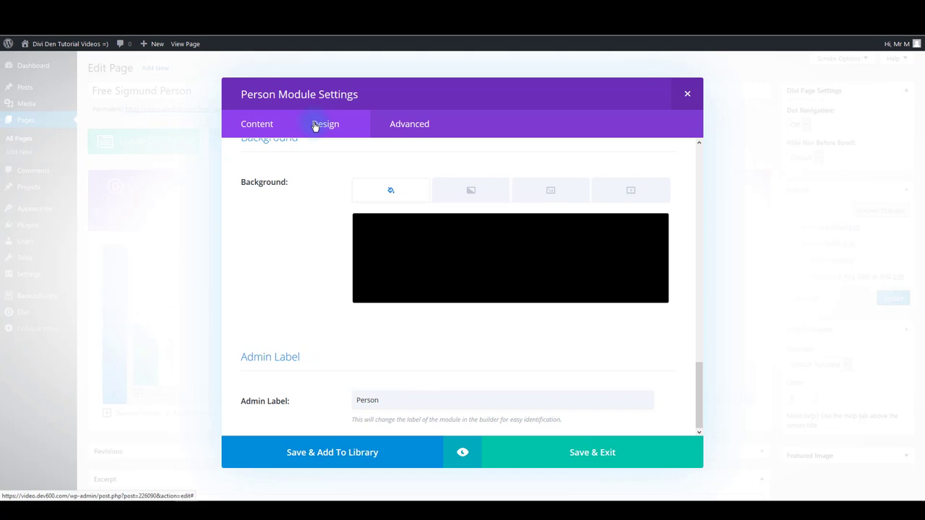
scroll(343, 283, "down", 3)
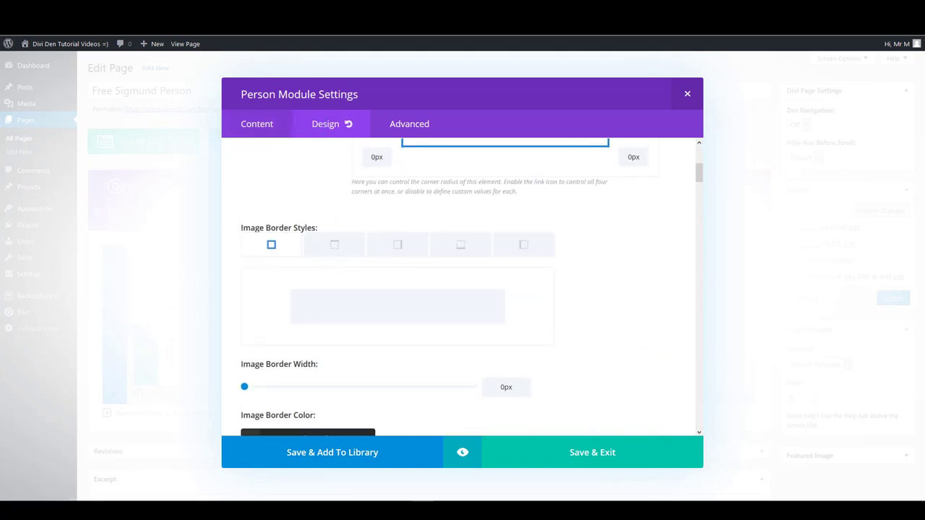
scroll(299, 283, "down", 15)
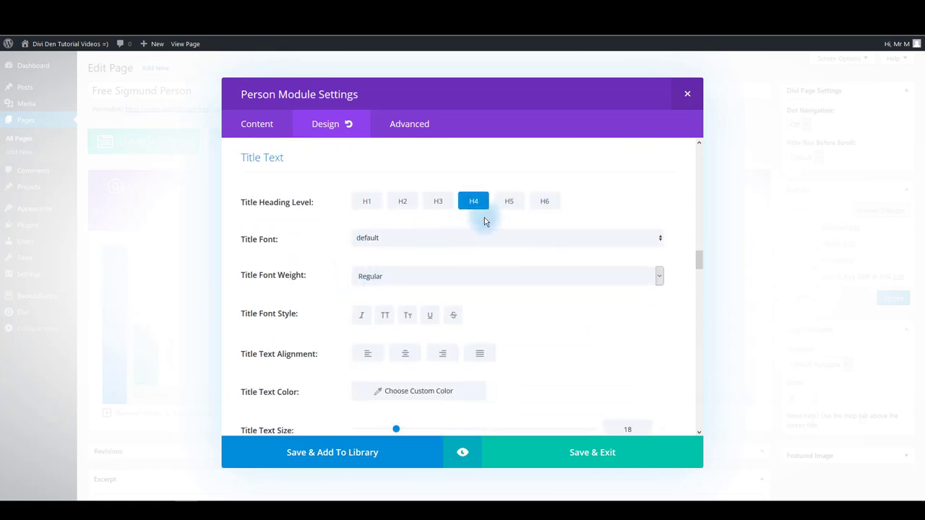
left_click(377, 239)
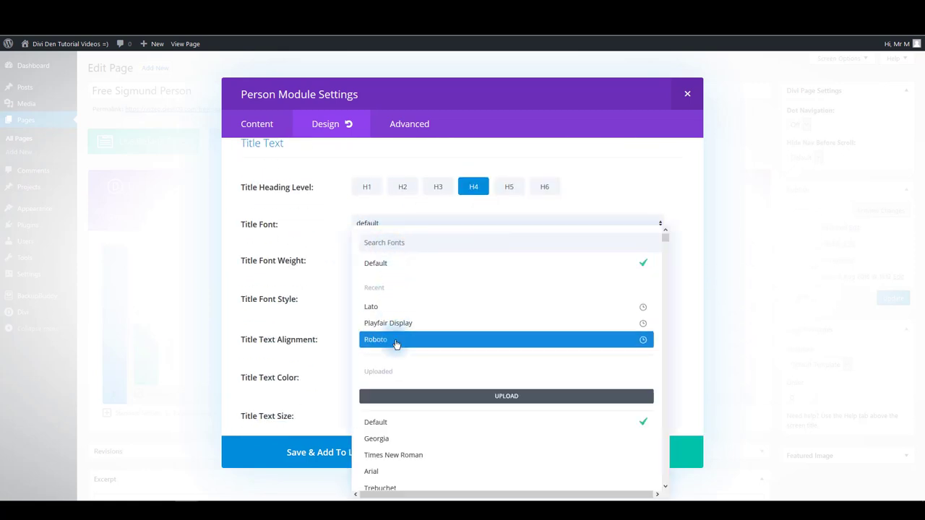
left_click(395, 343)
left_click(402, 279)
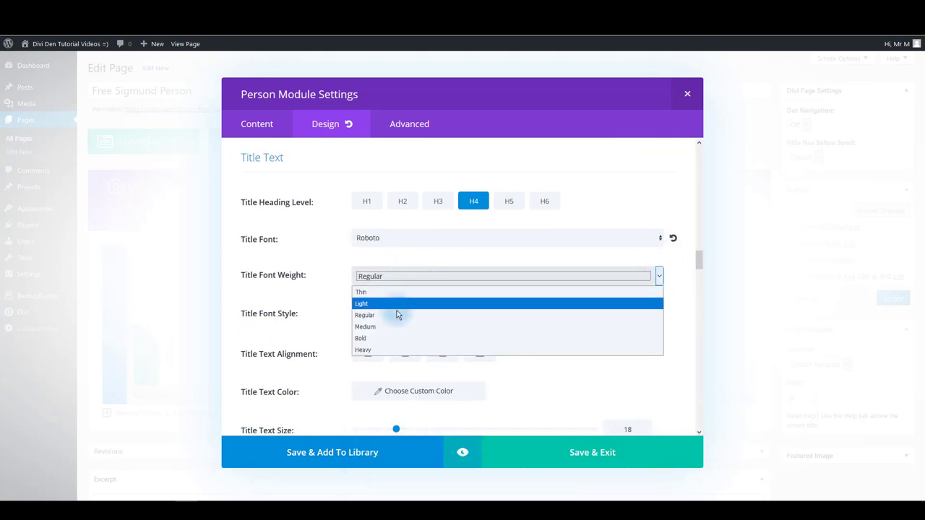
left_click(395, 328)
left_click(370, 354)
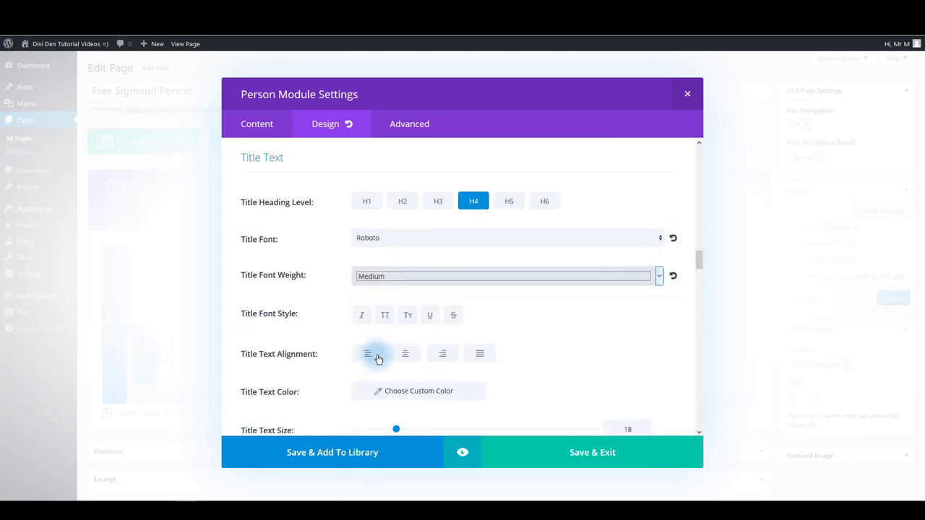
left_click(406, 354)
left_click(438, 352)
left_click(371, 392)
left_click(514, 390)
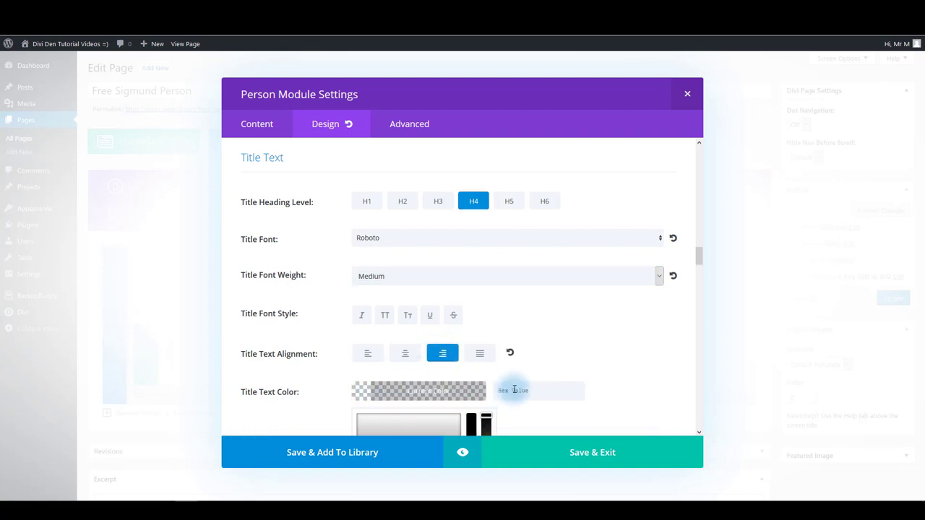
left_click(552, 354)
Step: Give the title a 20px size, 0.4px letter spacing and 30px line height
scroll(535, 358, "down", 3)
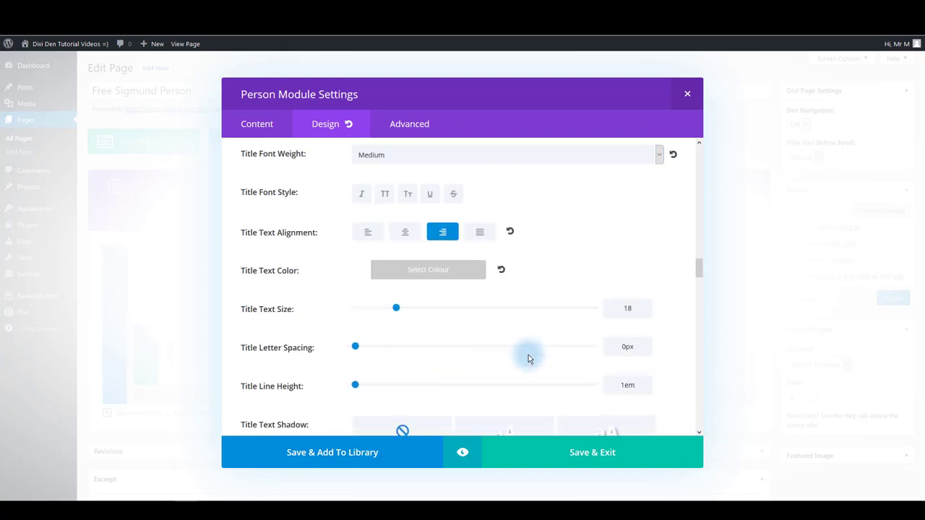
double_click(645, 308)
scroll(607, 304, "down", 2)
double_click(644, 286)
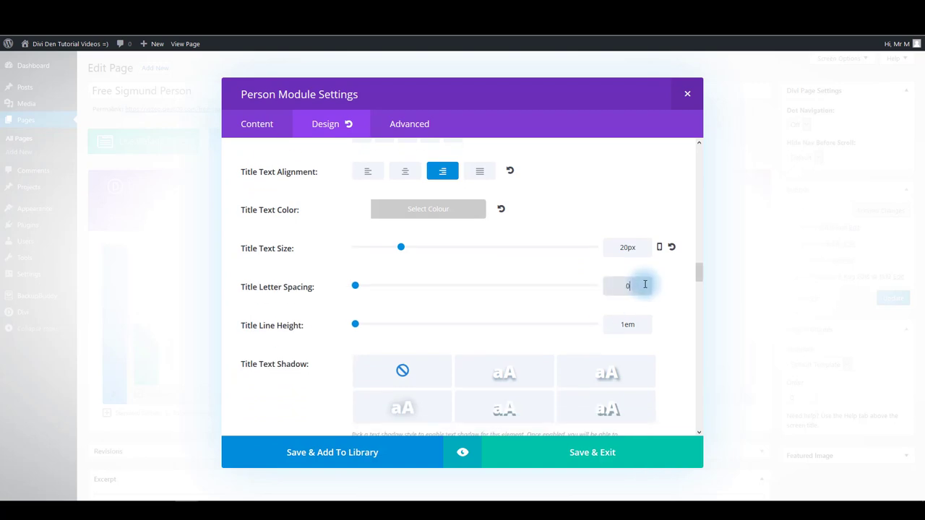
type("0.4px")
key("Tab")
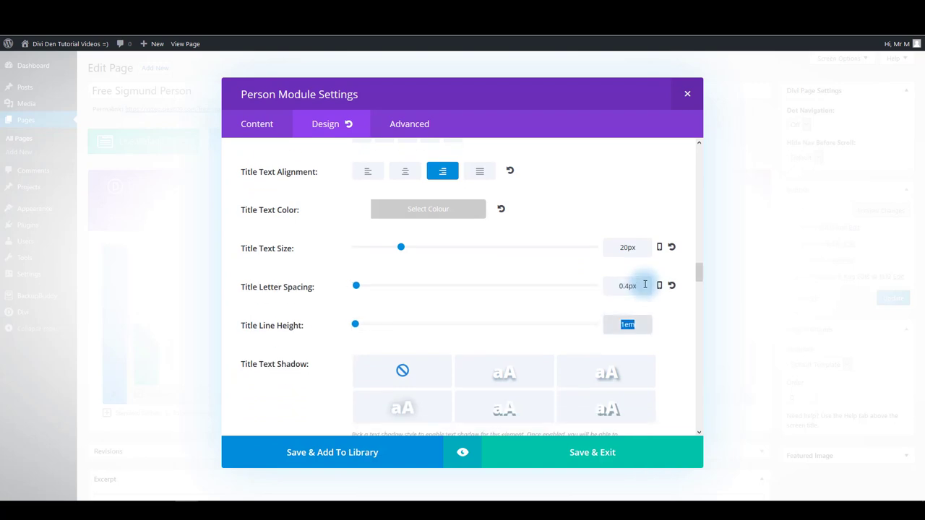
type("30px")
scroll(645, 284, "down", 5)
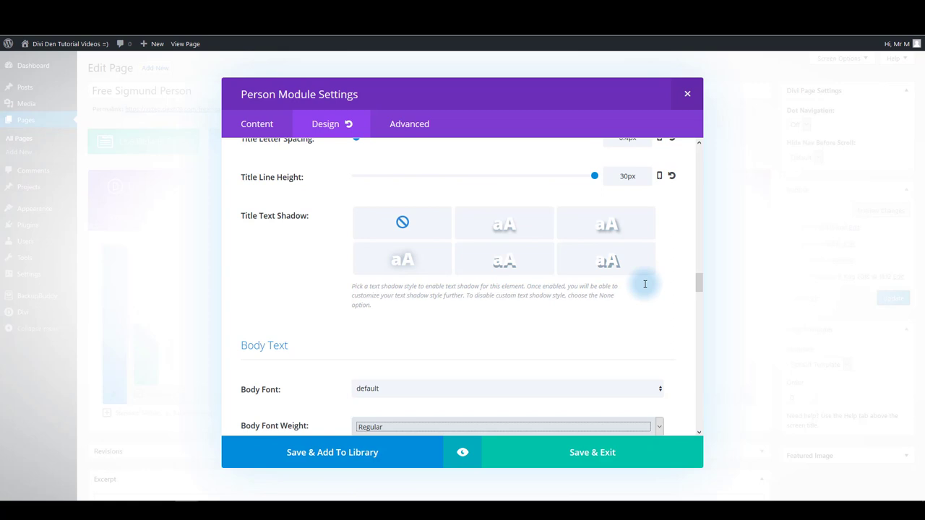
scroll(644, 284, "down", 8)
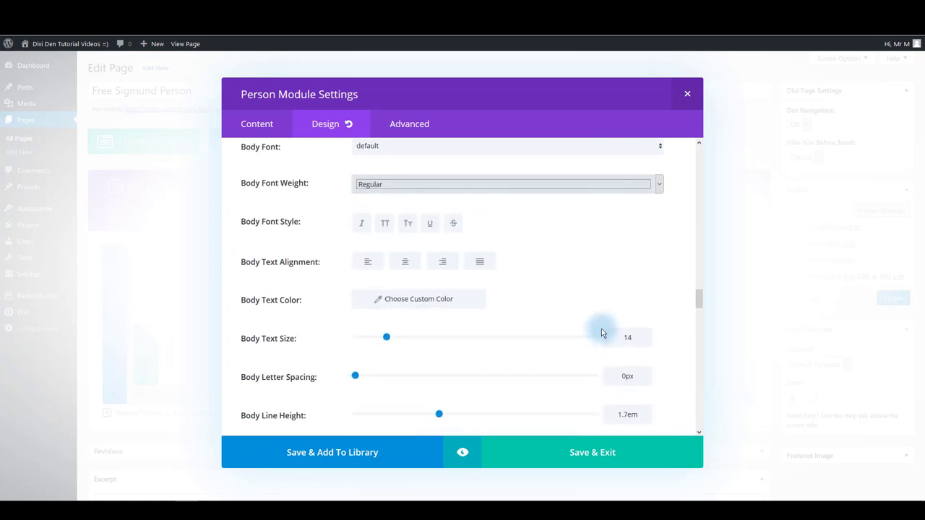
scroll(574, 334, "down", 6)
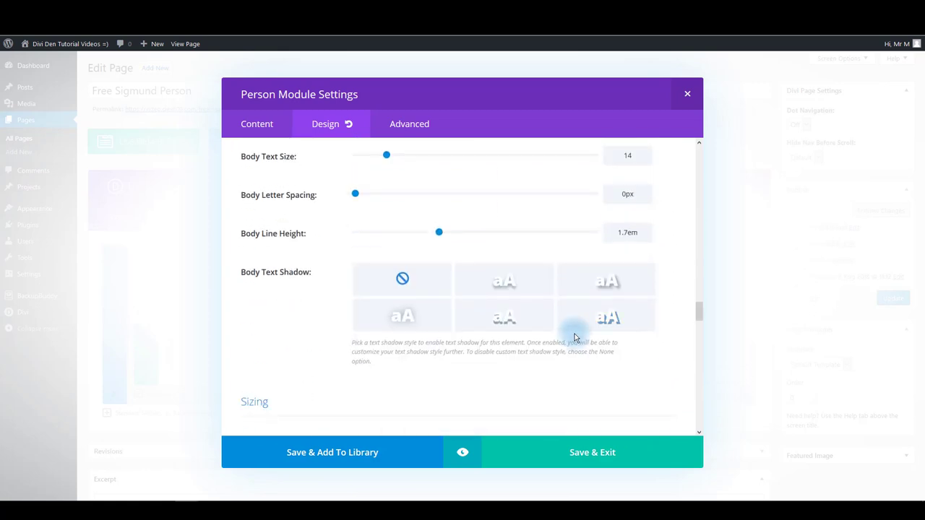
scroll(574, 332, "up", 4)
Step: Set the body font to Lato Regular, right-aligned, with a custom text colour
scroll(476, 289, "up", 4)
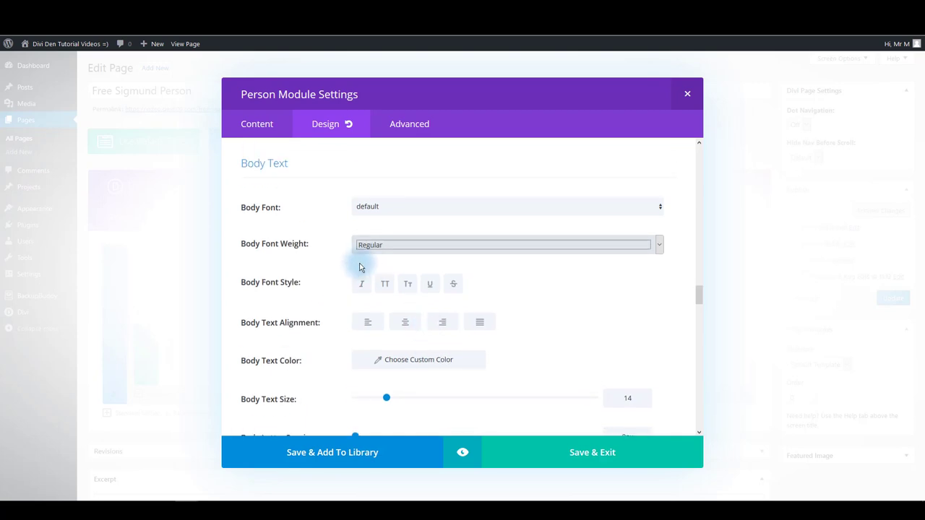
left_click(385, 208)
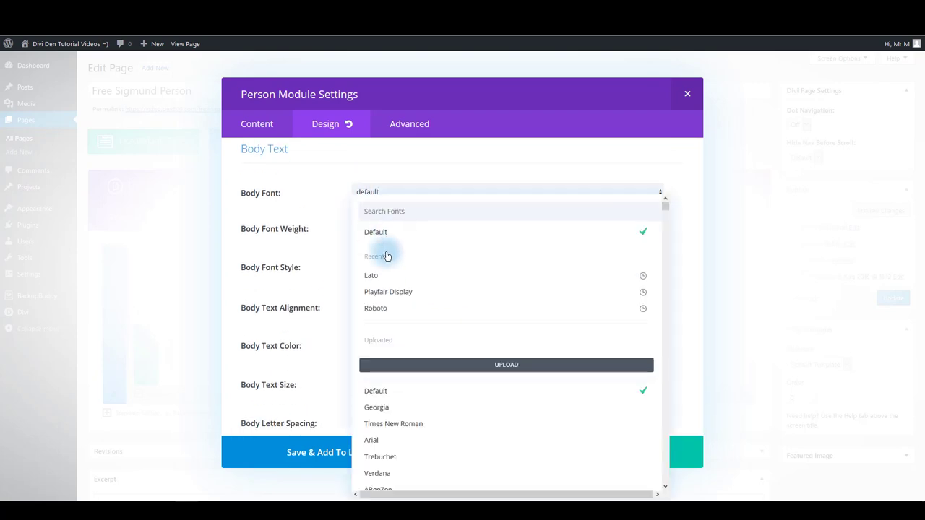
left_click(384, 275)
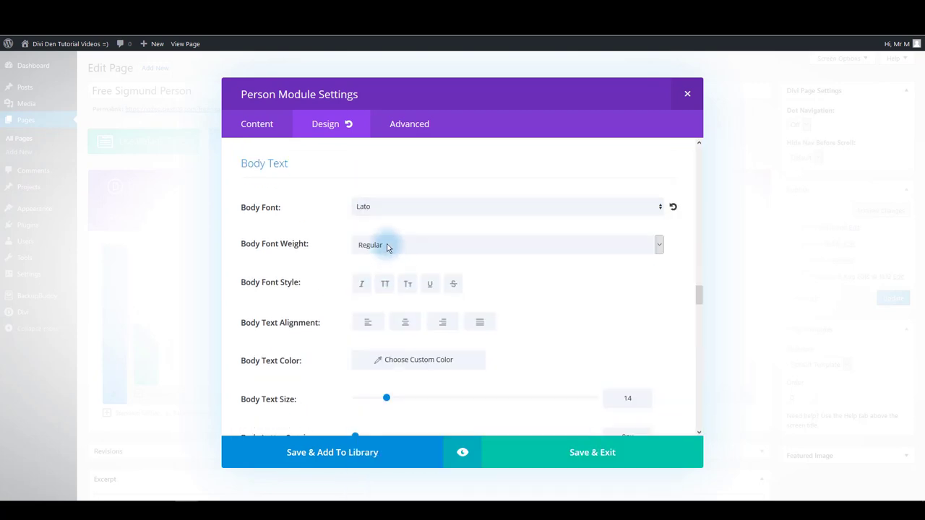
left_click(387, 246)
left_click(390, 246)
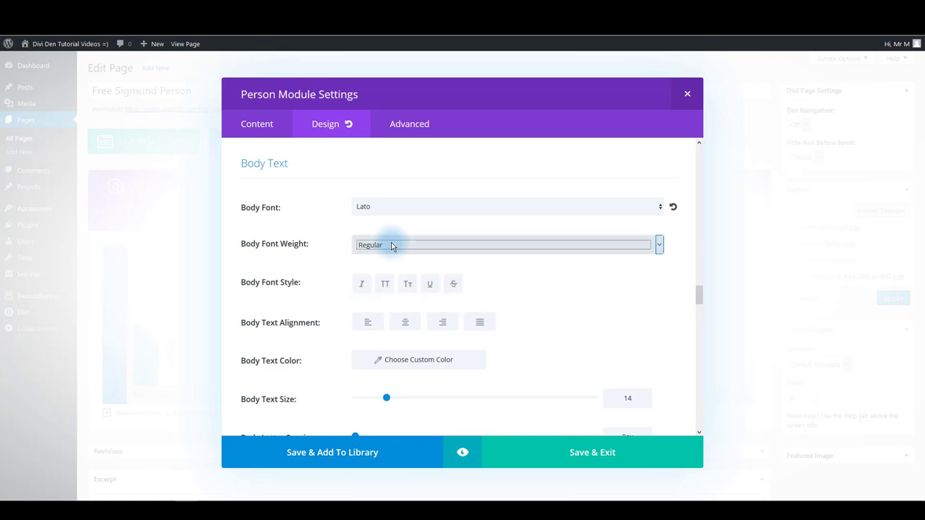
left_click(442, 323)
left_click(373, 361)
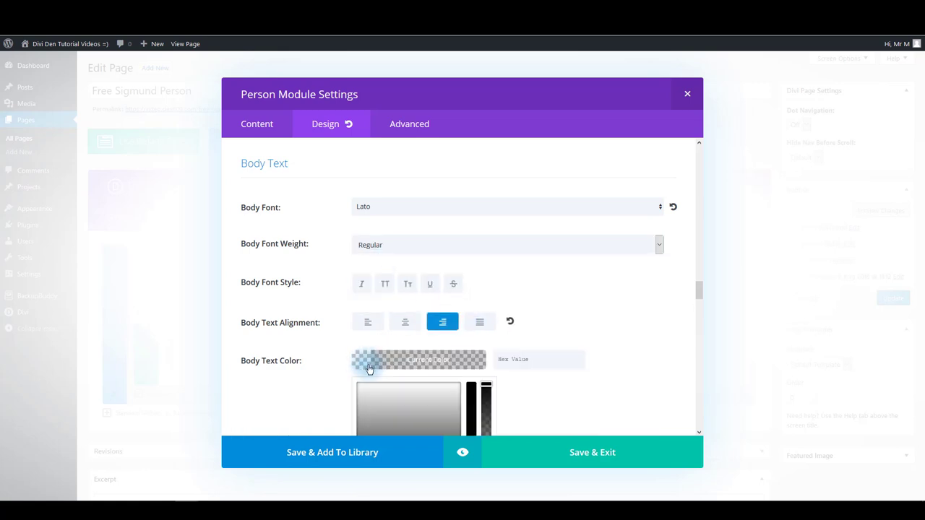
left_click(305, 377)
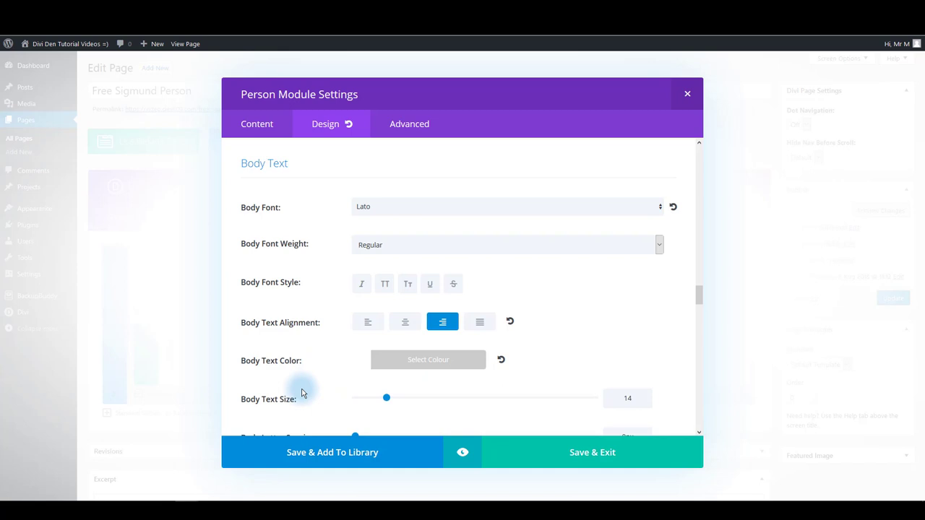
Step: Set the body text size to 16 and letter spacing to 0.4px
scroll(643, 302, "down", 3)
left_click(607, 275)
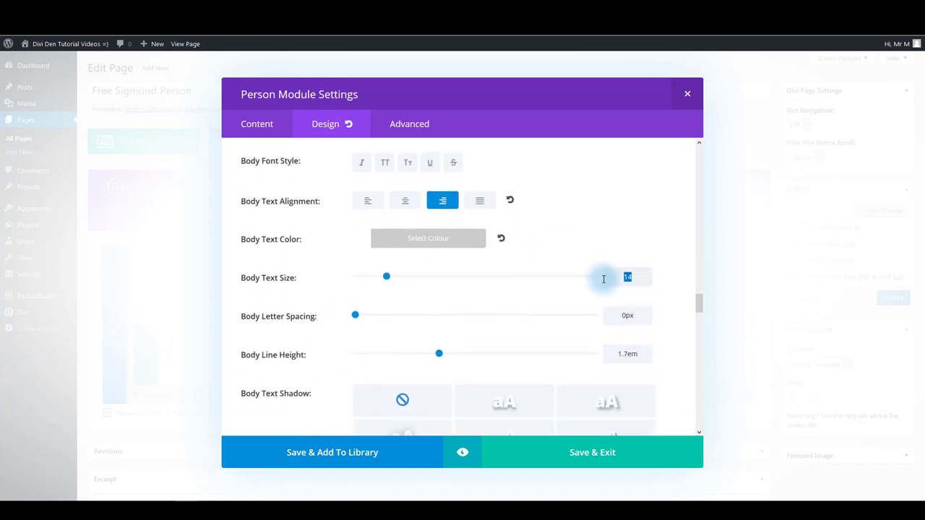
type("16")
scroll(622, 285, "down", 2)
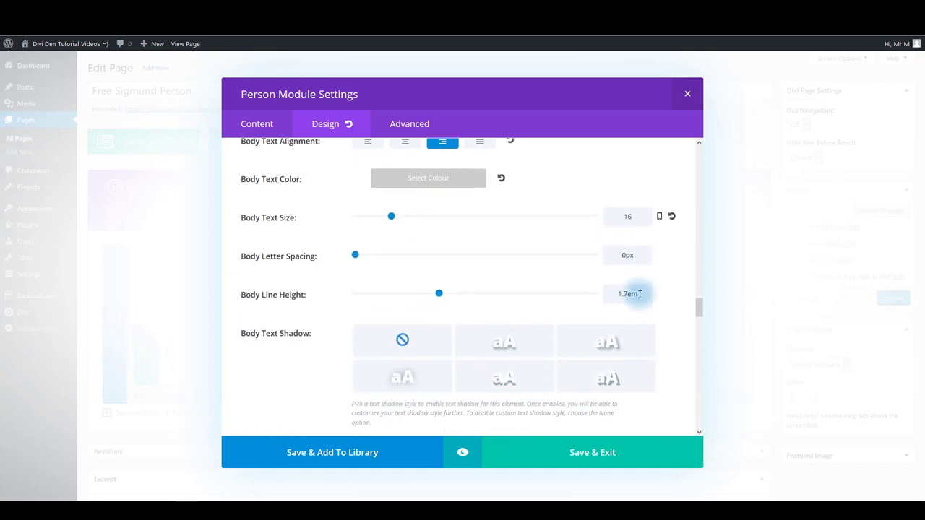
left_click(634, 252)
type("0.4")
key("Tab")
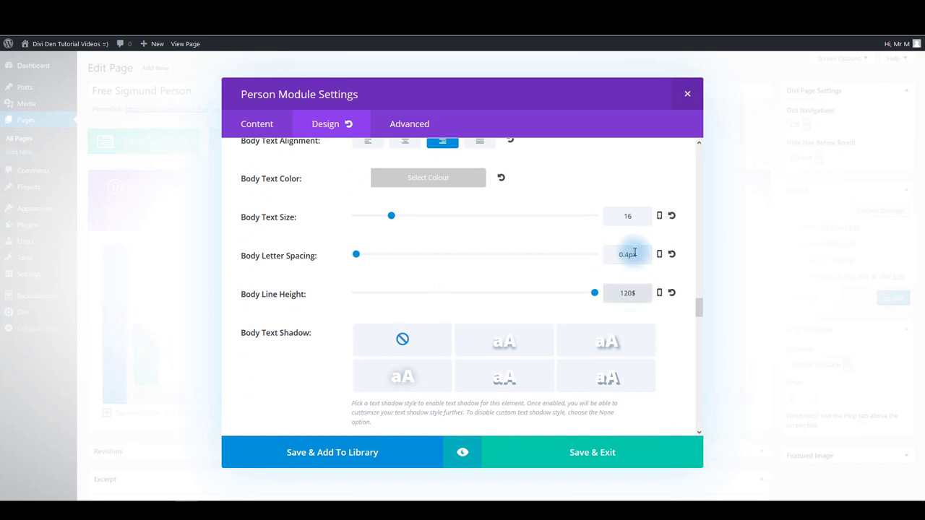
scroll(607, 264, "down", 2)
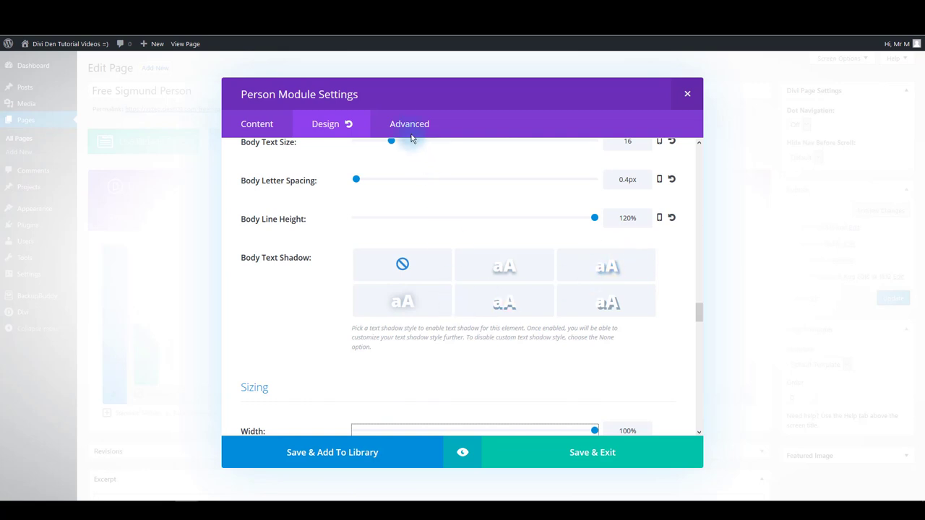
Step: Paste custom CSS for the Member Image margin and the Member Description overlay positioning
left_click(399, 124)
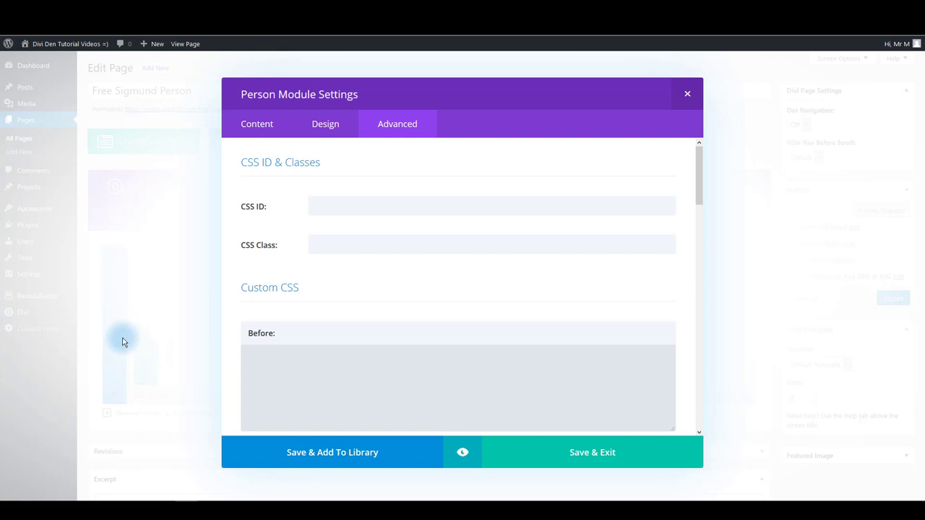
scroll(306, 314, "down", 5)
scroll(306, 314, "down", 4)
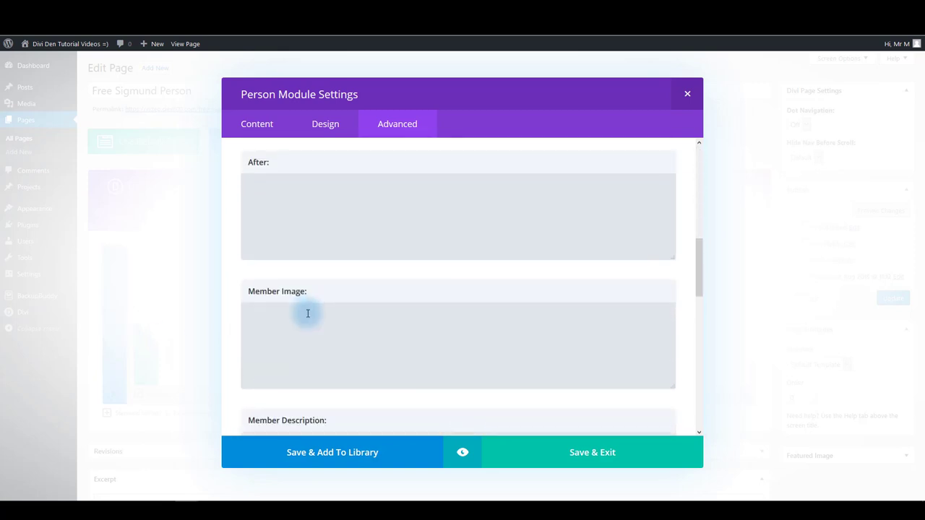
left_click(291, 252)
type("margin-bottom: 0 !important;")
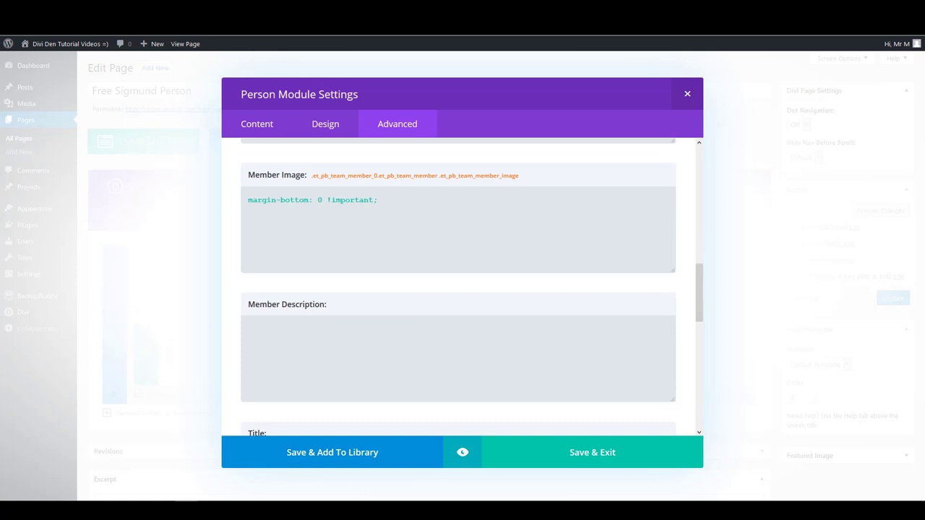
left_click(331, 331)
type("position: absolute;  padding: 9px 19px 12px;  bottom: 20px;  right: 24px;  overflow: hidden;")
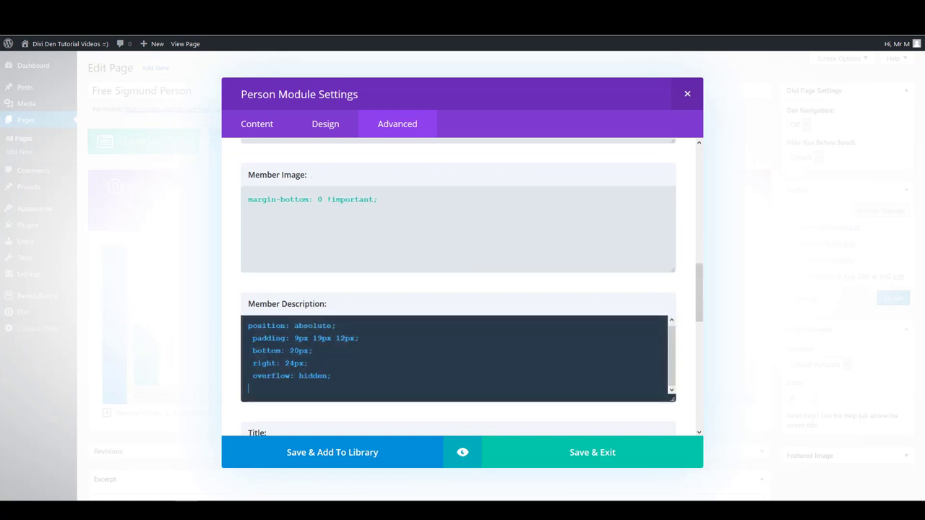
Step: Add the Title padding-bottom CSS and save the Person module
scroll(326, 355, "down", 3)
left_click(311, 250)
type("padding-bottom: 0;")
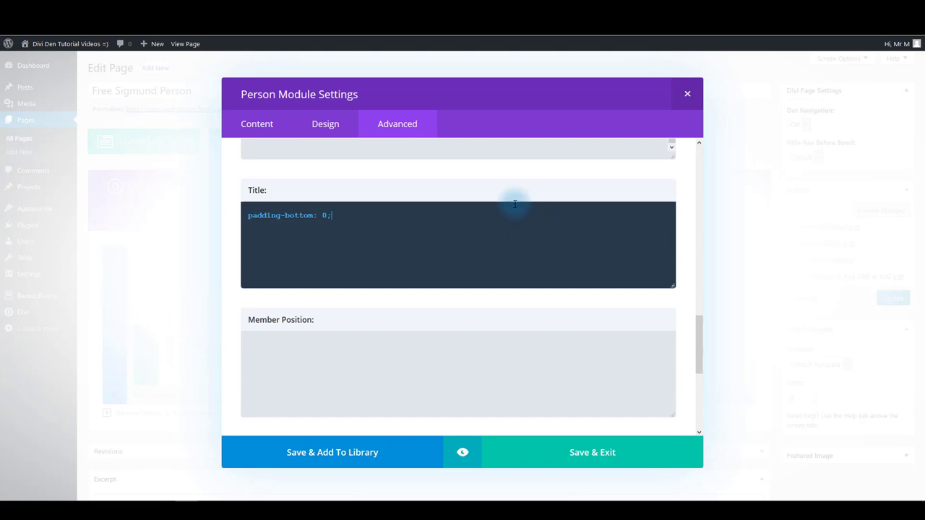
scroll(349, 336, "up", 3)
scroll(337, 318, "up", 1)
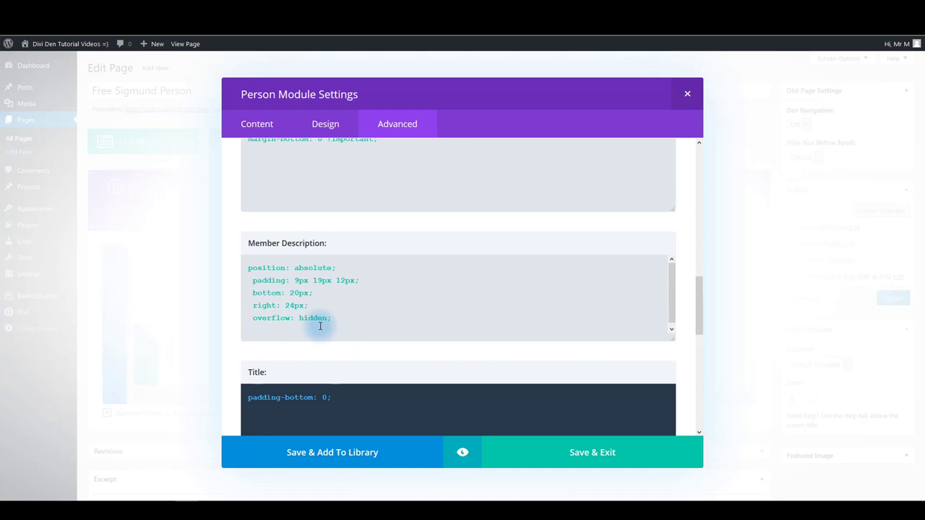
left_click(554, 451)
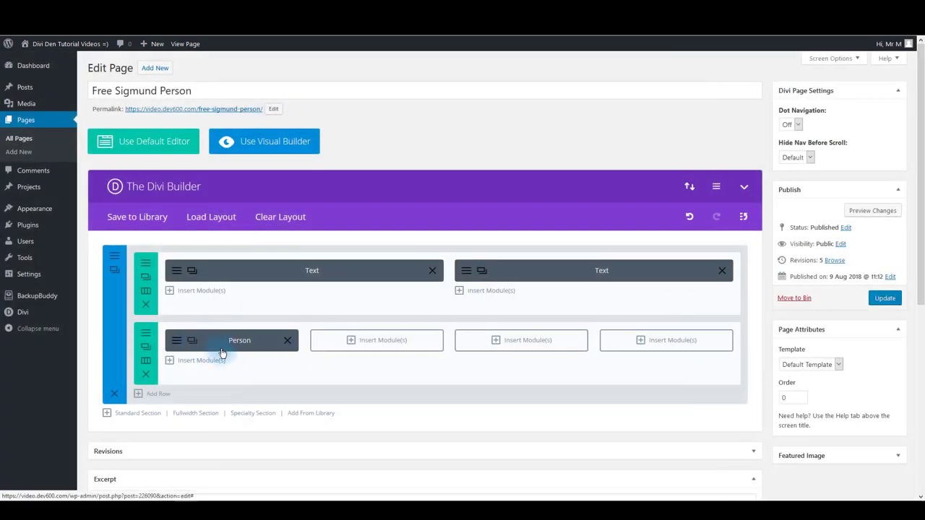
Step: Duplicate the Person module three times, placing the copies in columns two, three and four
left_click(226, 347)
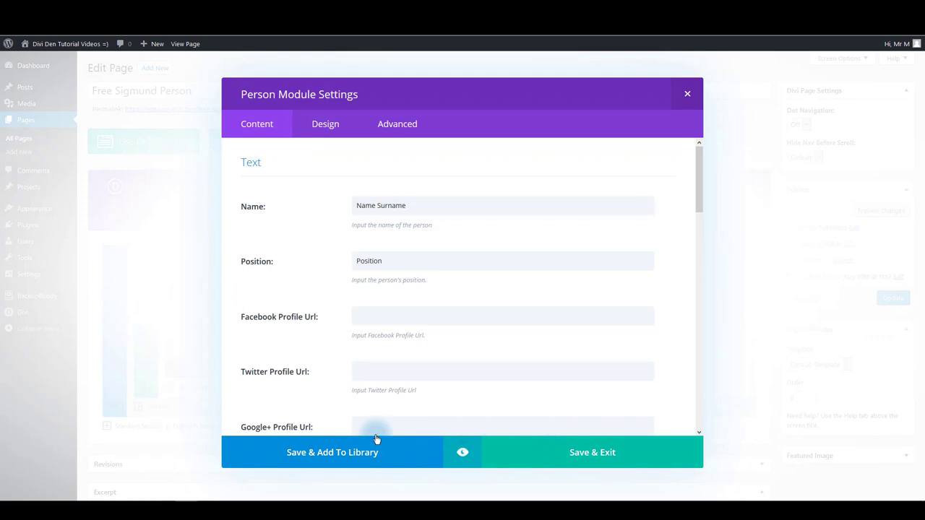
left_click(463, 451)
left_click_drag(217, 366, 349, 350)
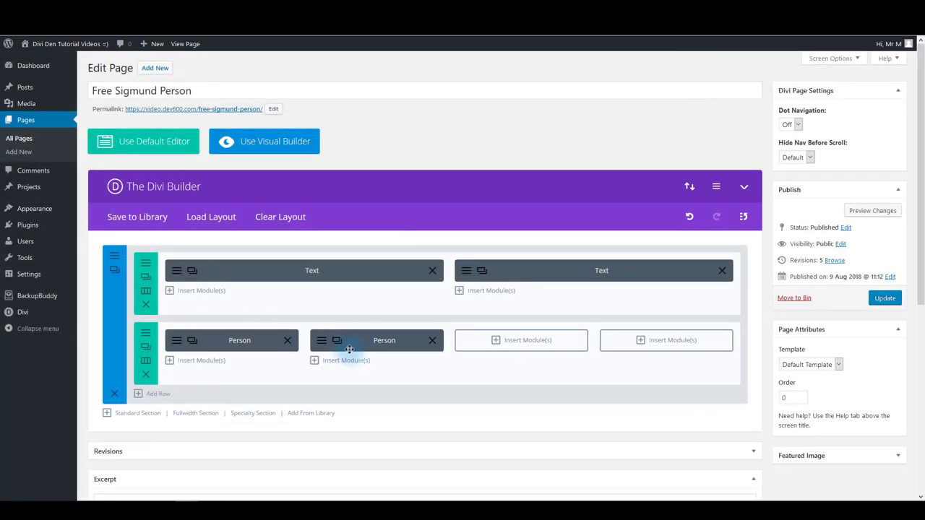
left_click(339, 342)
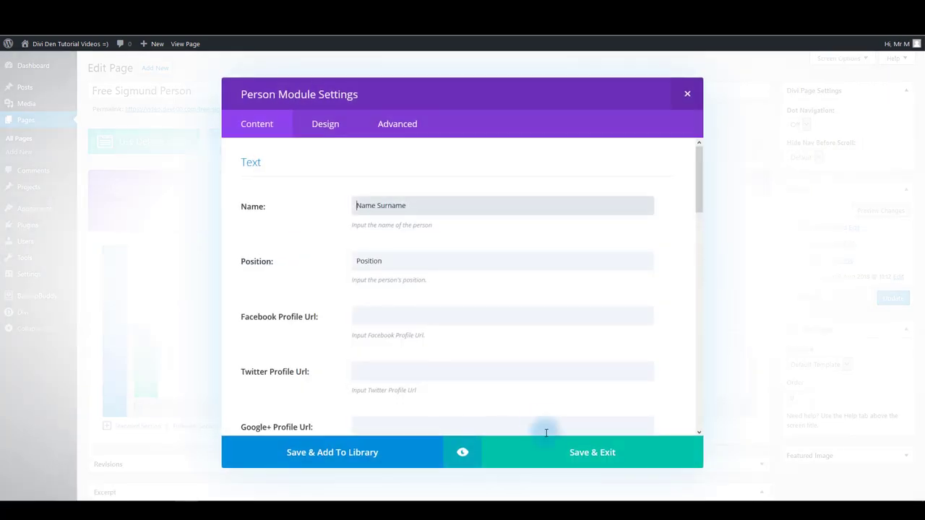
left_click(561, 457)
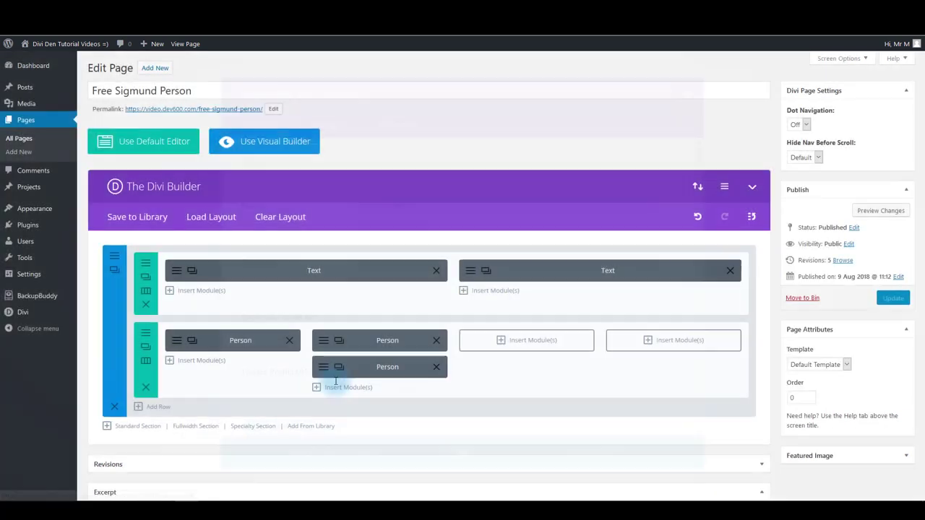
left_click_drag(366, 366, 515, 343)
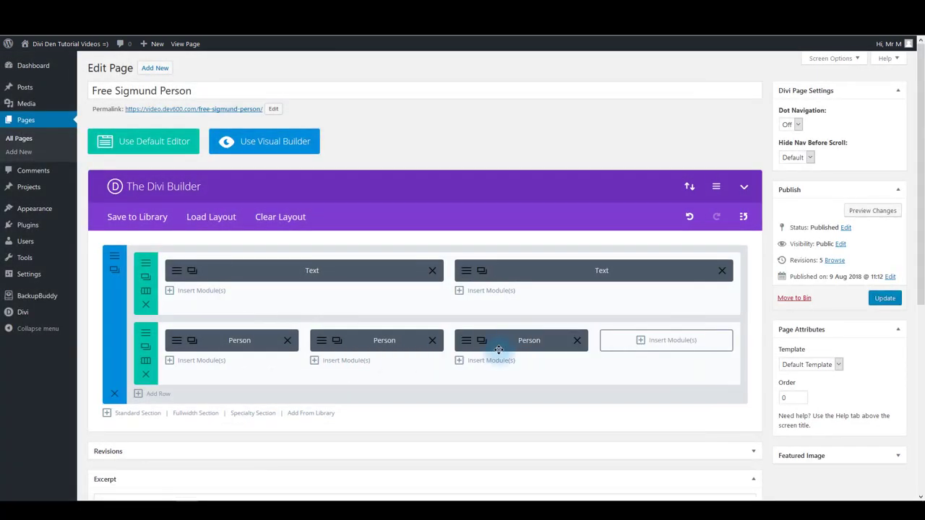
left_click(483, 343)
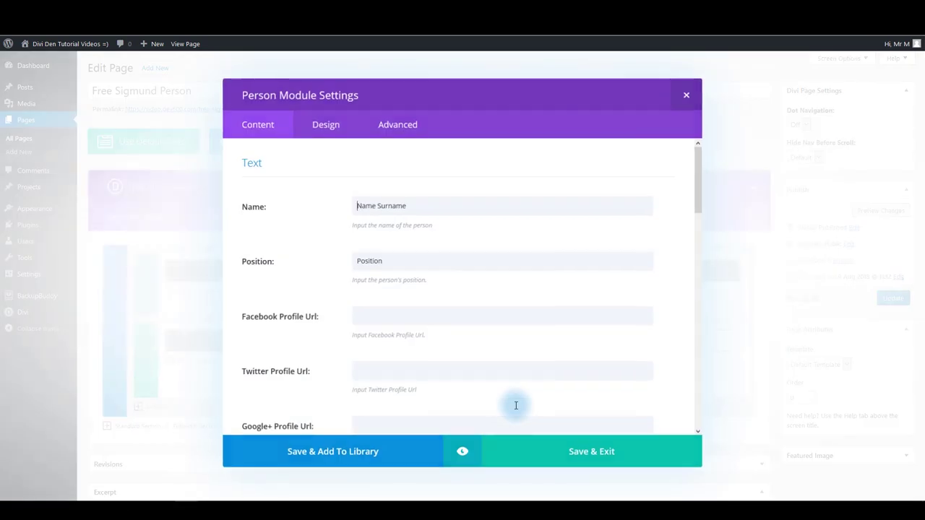
left_click(547, 461)
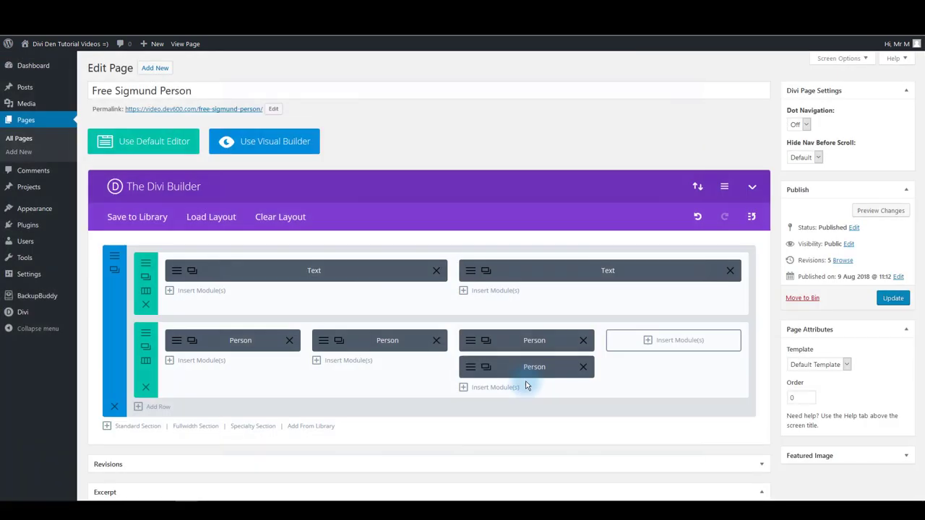
left_click_drag(650, 341, 680, 333)
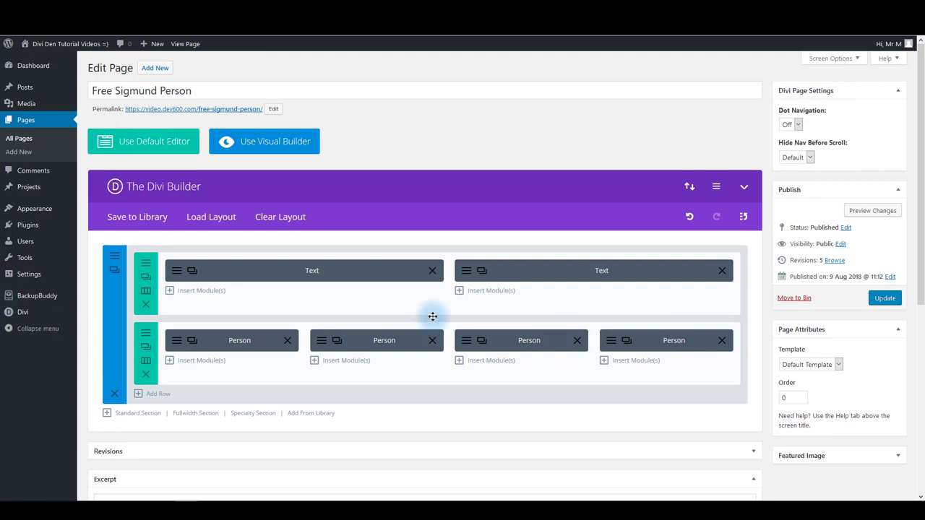
scroll(431, 314, "down", 1)
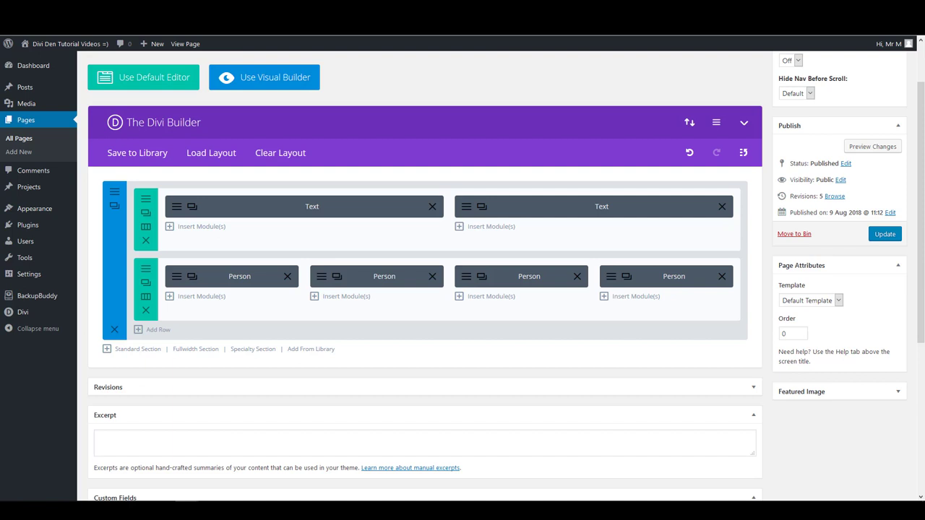
Step: Save the Divi builder settings and update the page
left_click(714, 128)
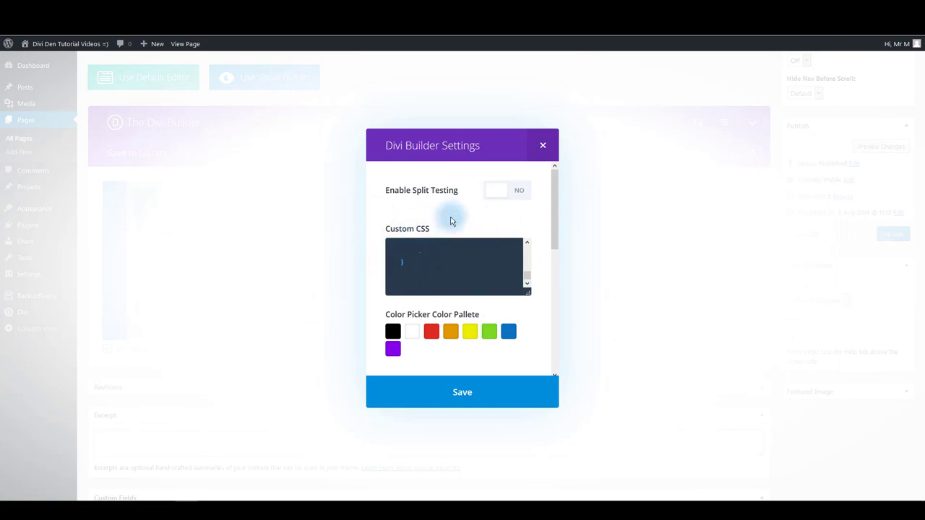
left_click(464, 404)
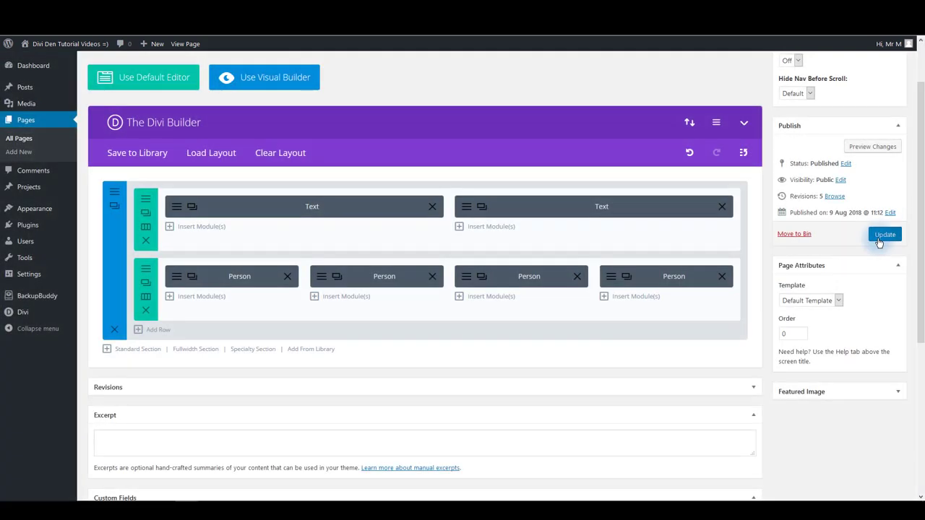
left_click(880, 238)
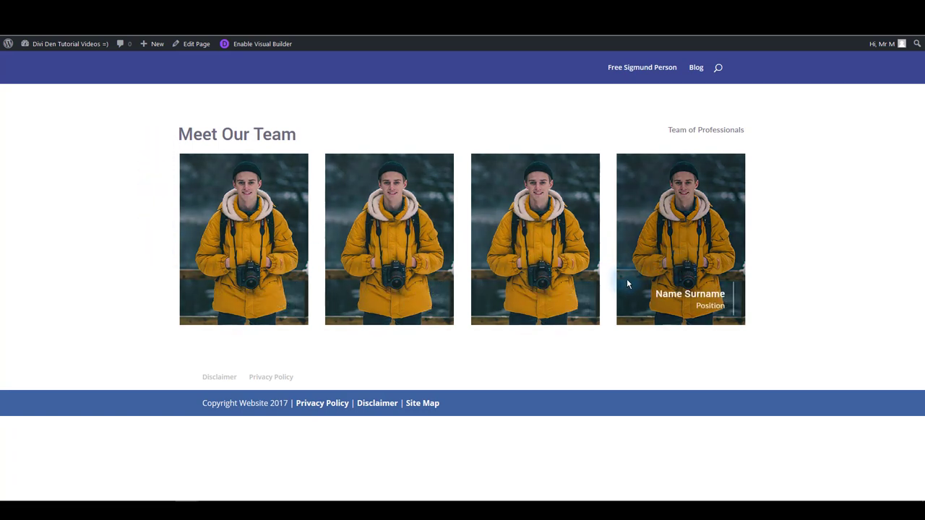
Step: View the live Meet Our Team page with its four team photo cards
left_click(189, 346)
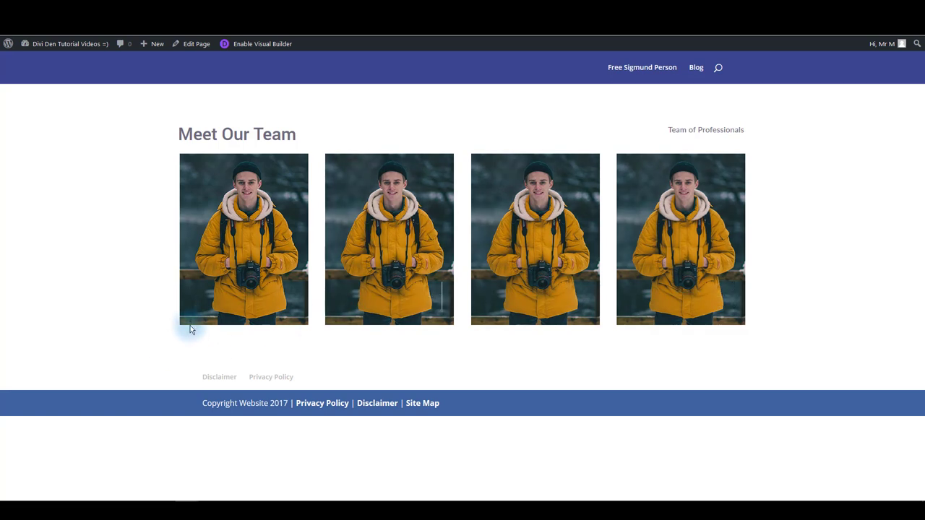